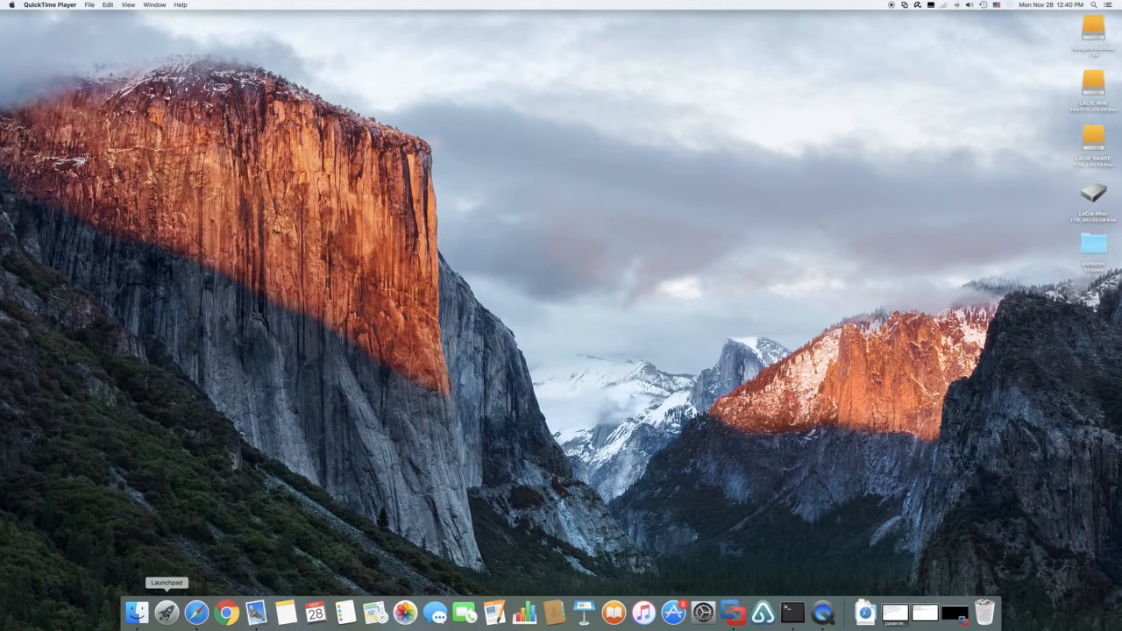
Step: Launch DelphicOracle and retain the selected opened charts for the next session
click(167, 613)
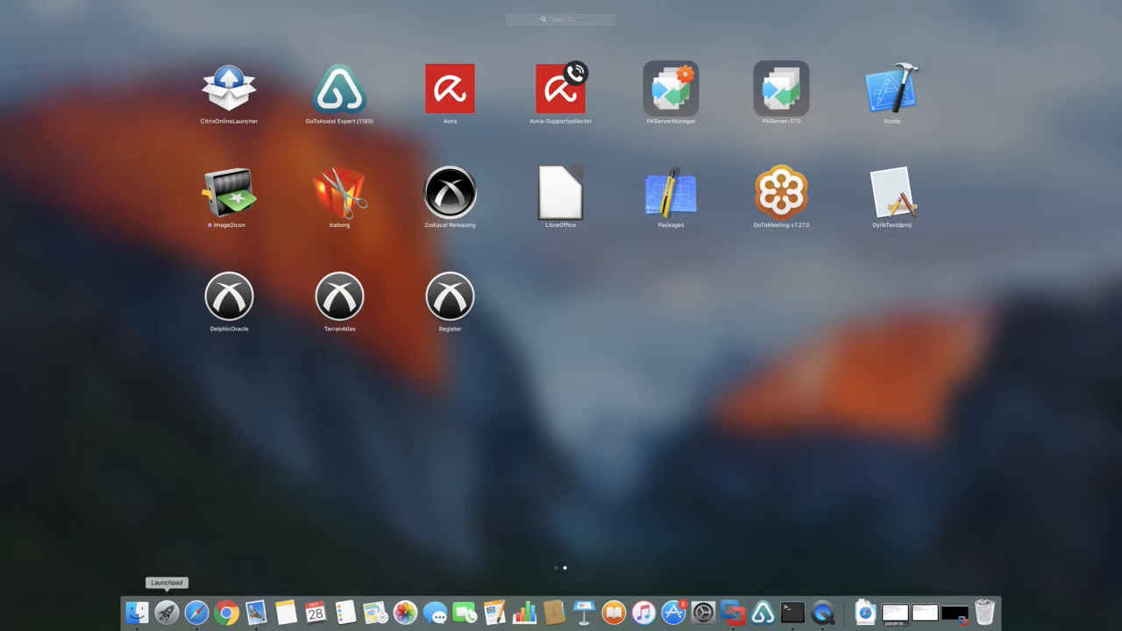
click(228, 298)
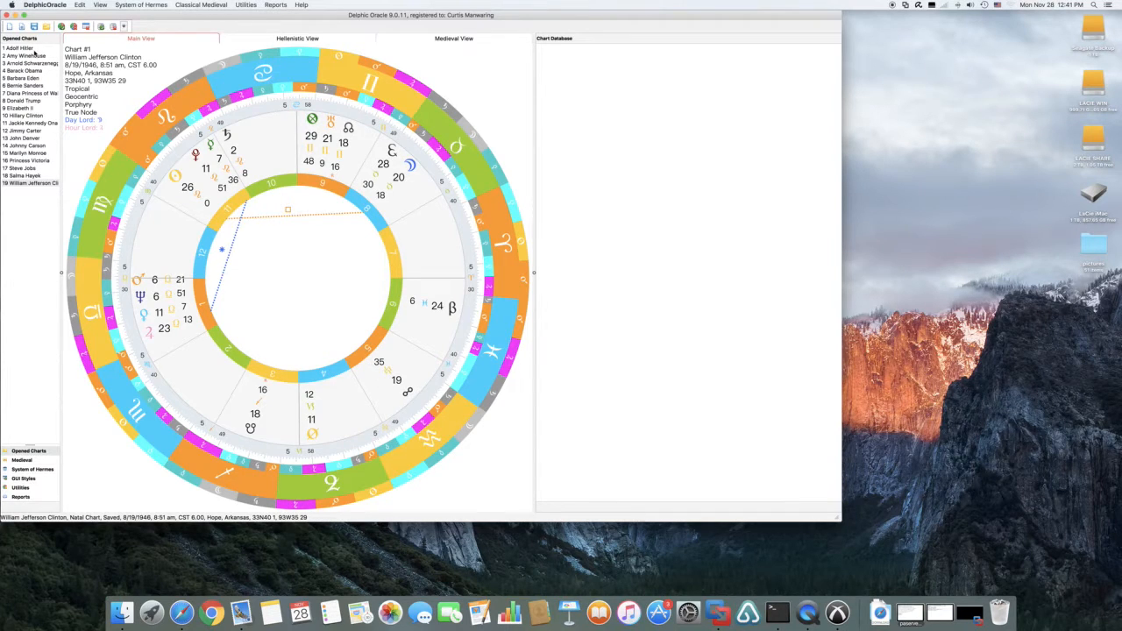
click(101, 27)
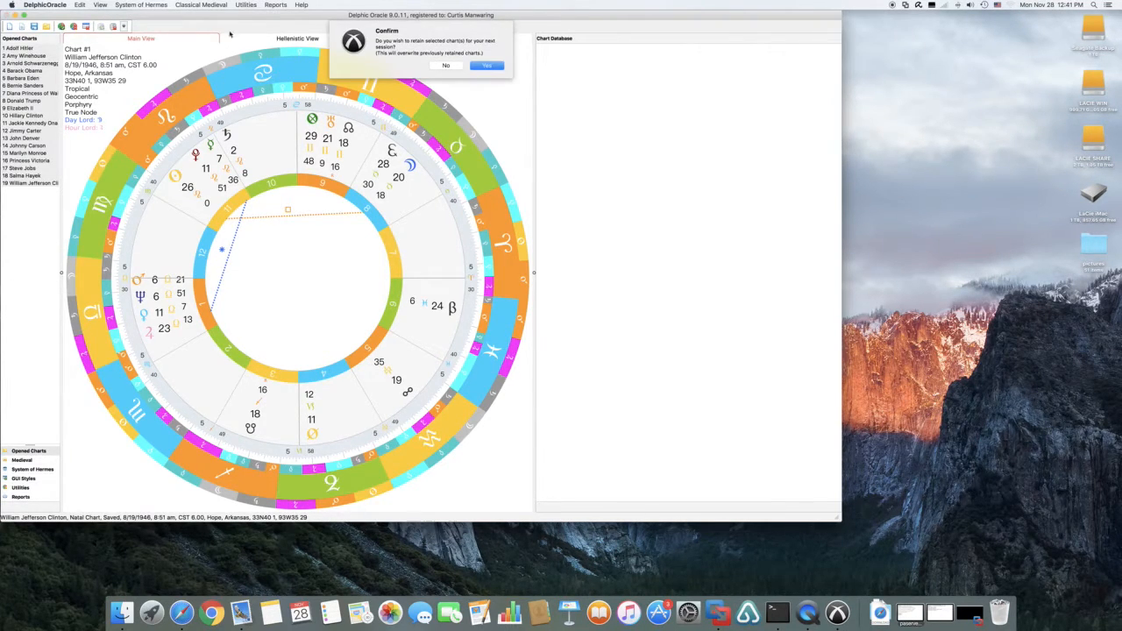
click(487, 66)
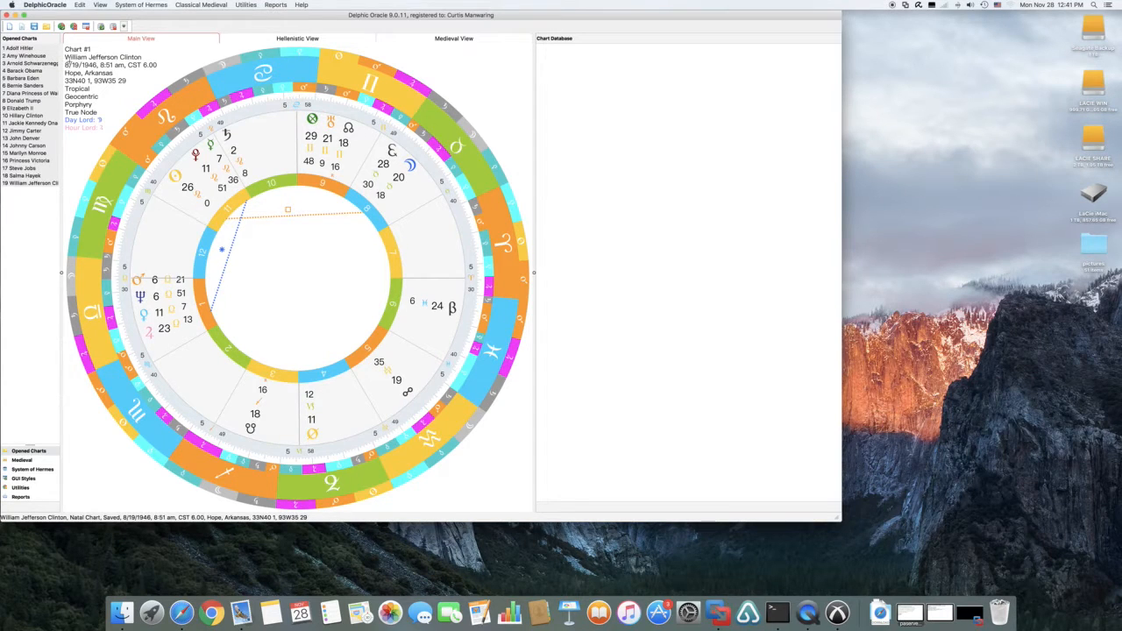
Step: Start a new chart entry named Current Transits, set its chart type to Event and keep the date 11/28/2016
click(48, 7)
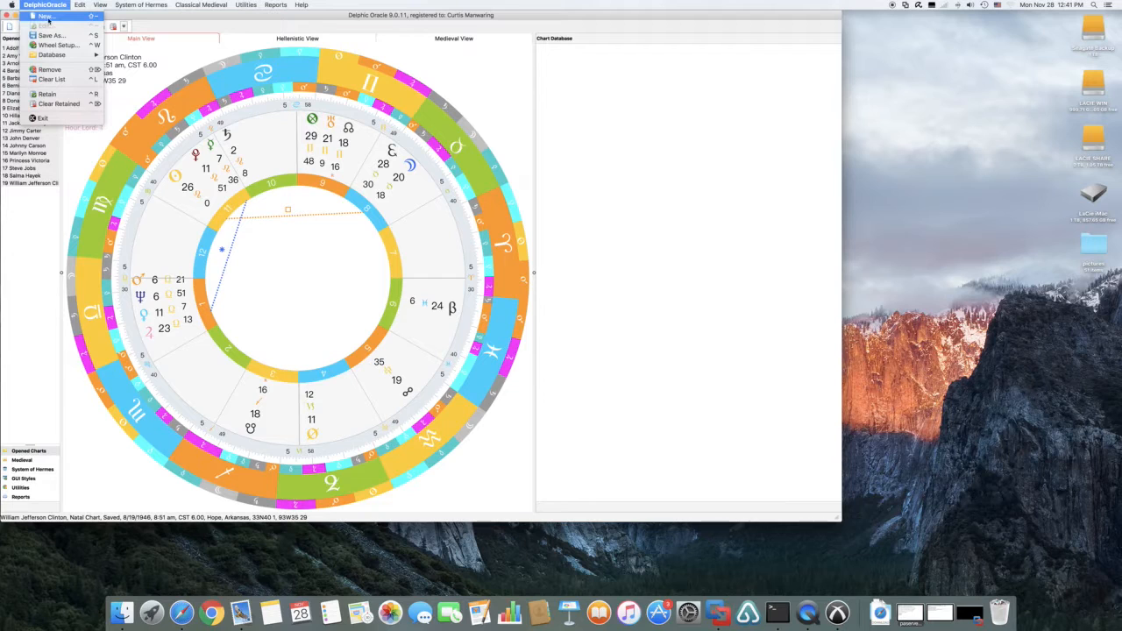
click(49, 18)
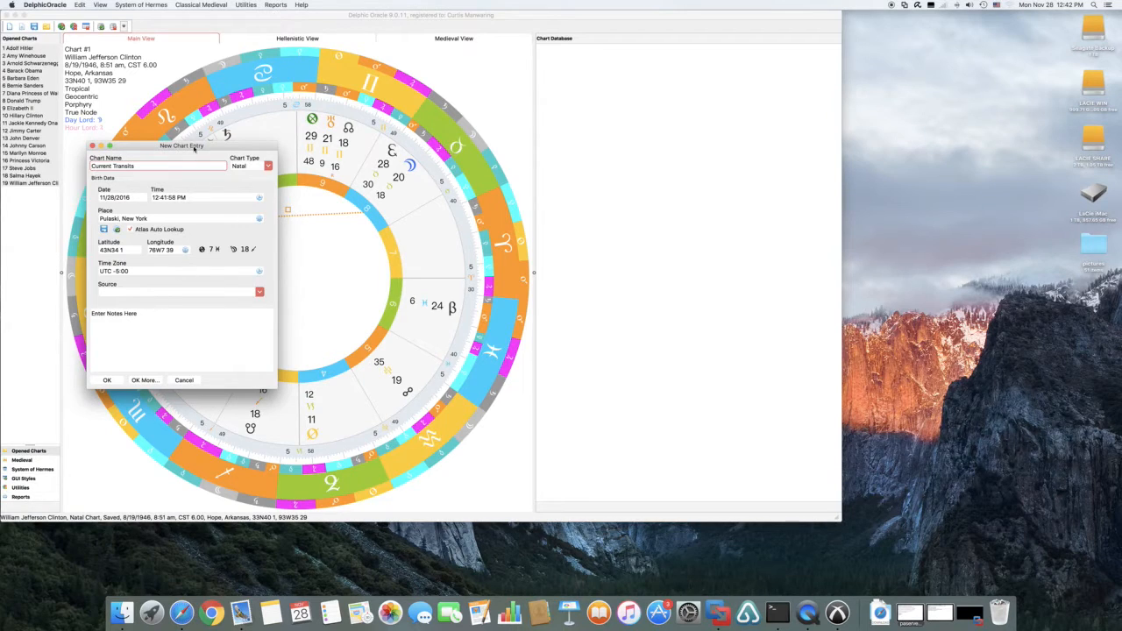
click(194, 148)
key(Tab)
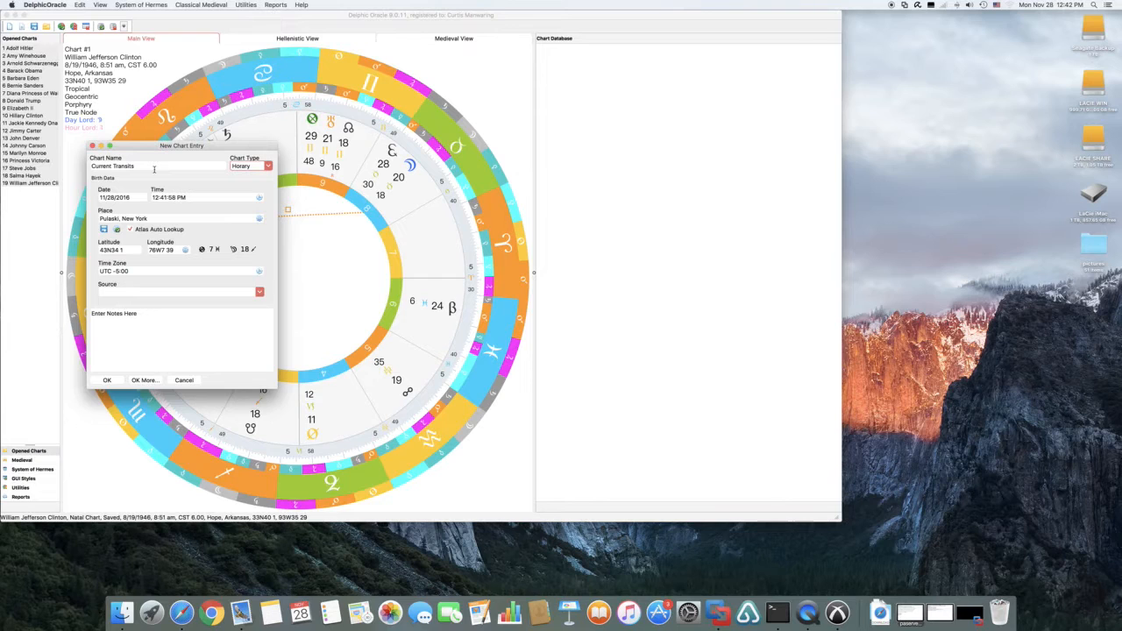
key(Down)
key(Tab)
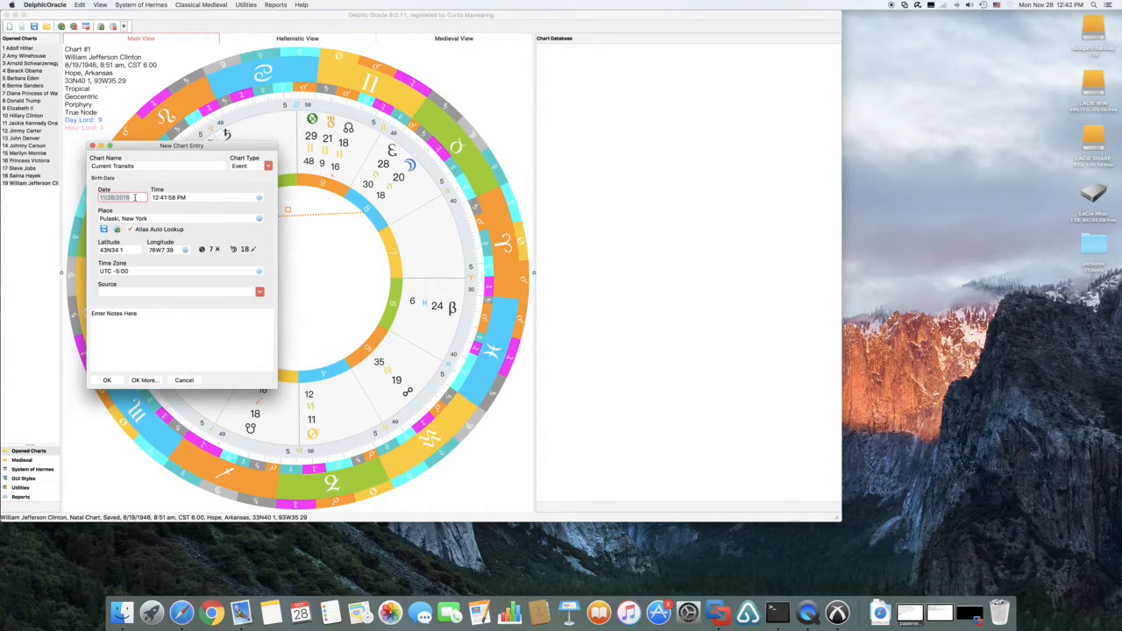
key(Tab)
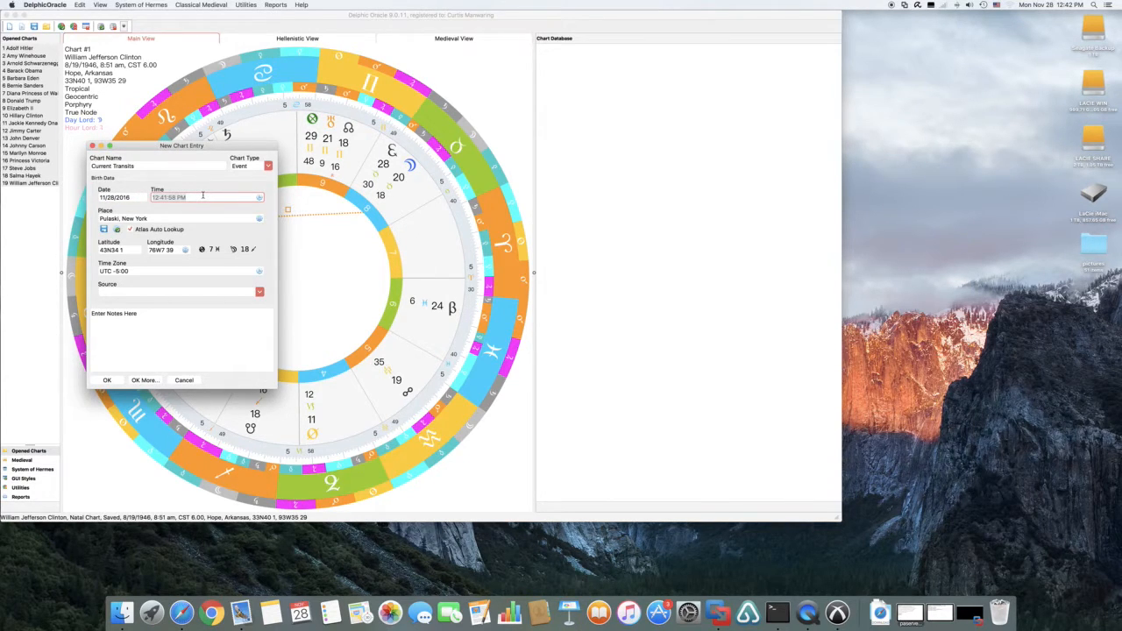
Step: Try entering 12 pm as the chart's time and reset the time to the current time
click(176, 199)
text(12 pm)
click(175, 199)
key(BackSpace)
key(BackSpace)
key(BackSpace)
key(BackSpace)
key(BackSpace)
key(BackSpace)
key(BackSpace)
key(BackSpace)
key(BackSpace)
key(BackSpace)
key(BackSpace)
click(259, 198)
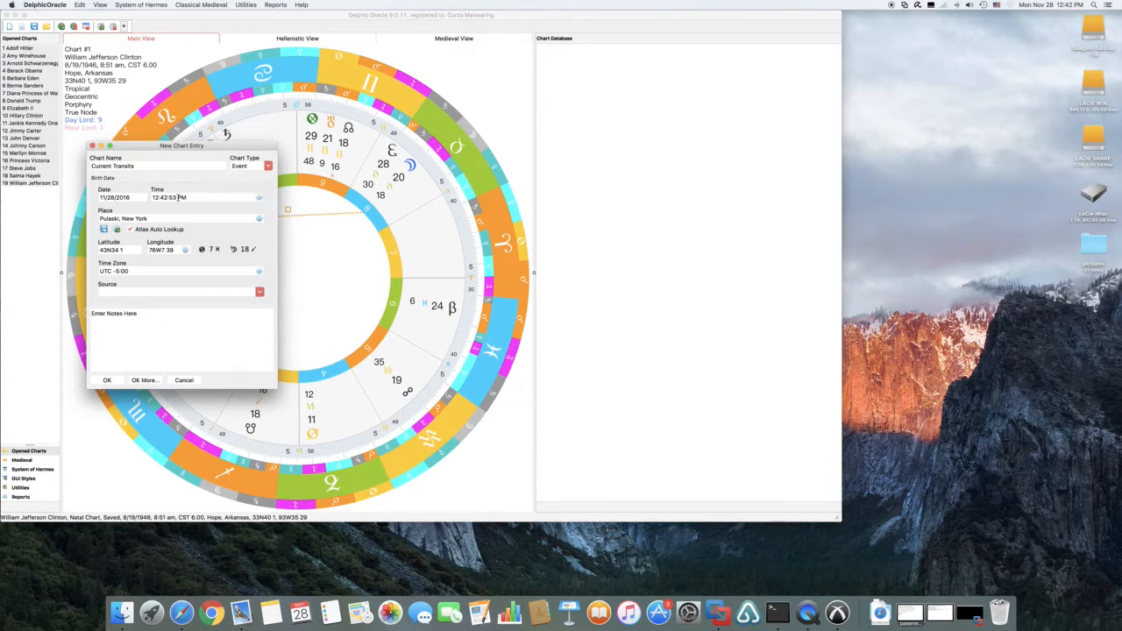
Step: Remove the minutes and seconds from the chart's time, leaving 12 PM
click(178, 198)
key(BackSpace)
key(BackSpace)
key(BackSpace)
key(BackSpace)
key(BackSpace)
key(BackSpace)
Step: Replace the chart's place with "Phoenix*, AZ" and look it up in the atlas
click(154, 218)
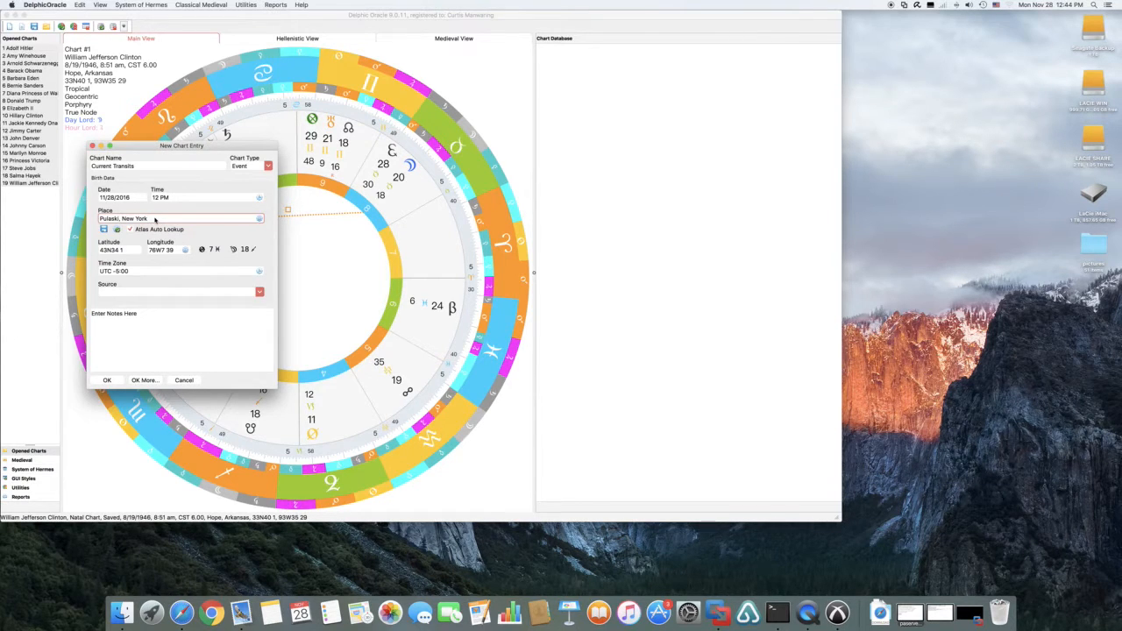
drag(162, 218, 88, 221)
text(Phoen)
text(ix*, AZ)
key(Tab)
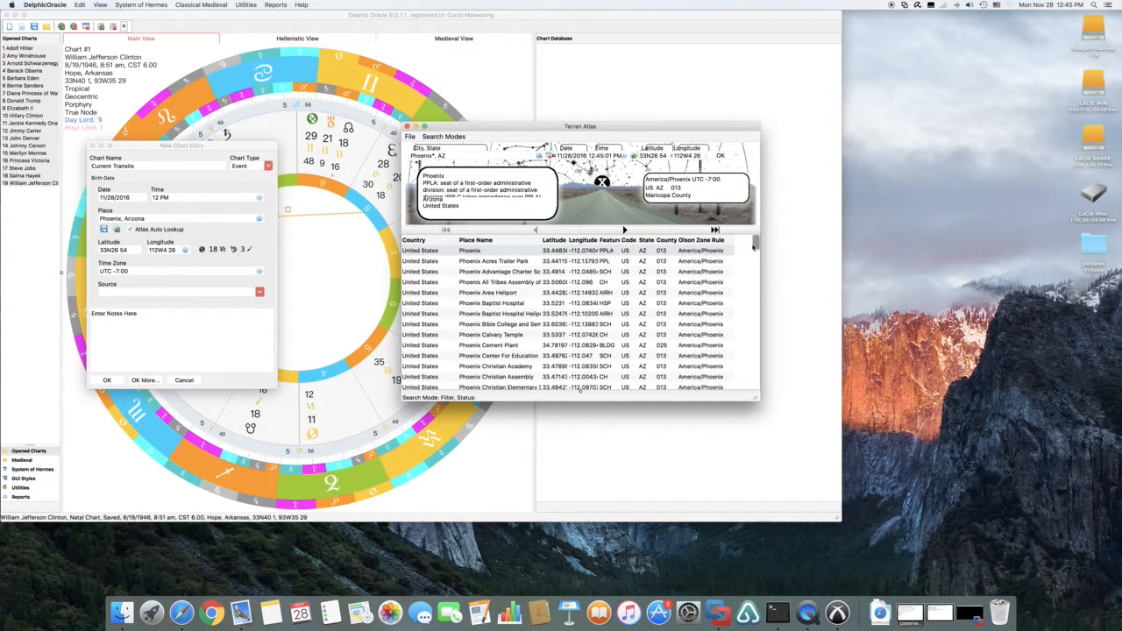
Step: Review the atlas results and search modes, and accept the Phoenix, Arizona entry as the chart's place
mouse_move(754, 242)
mouse_down()
mouse_move(749, 383)
mouse_move(754, 239)
mouse_up()
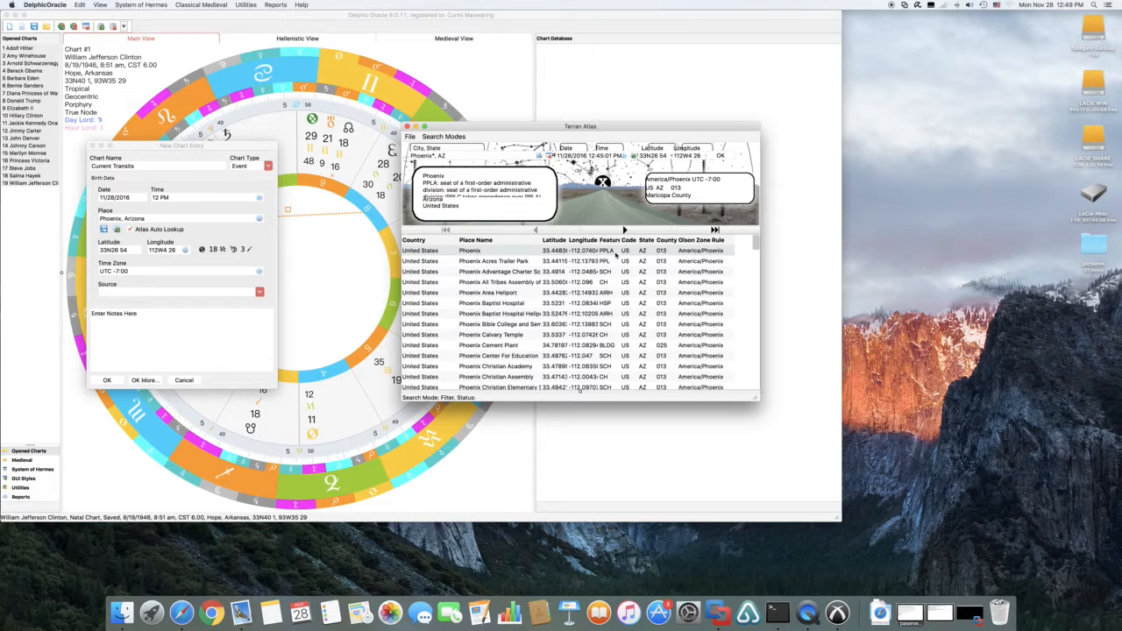
click(456, 137)
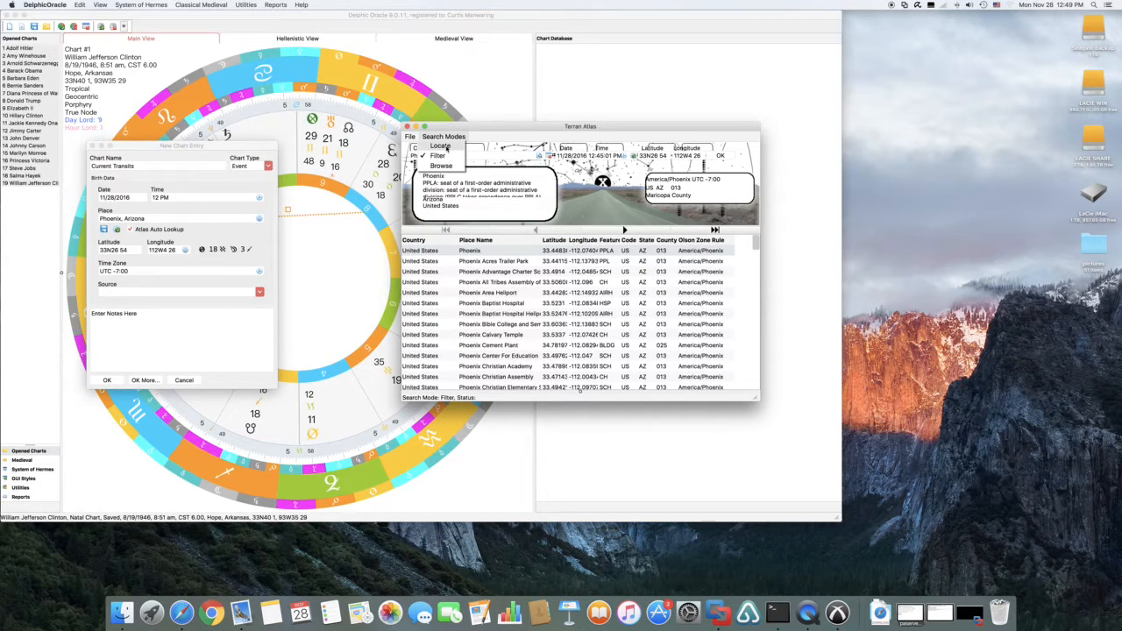
click(458, 132)
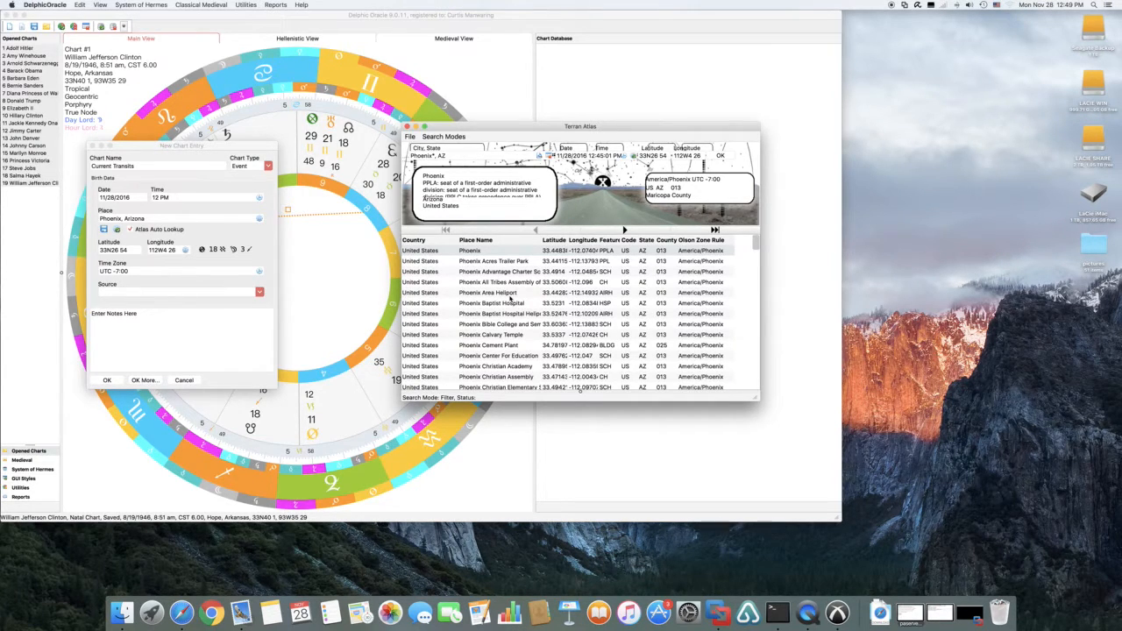
click(444, 137)
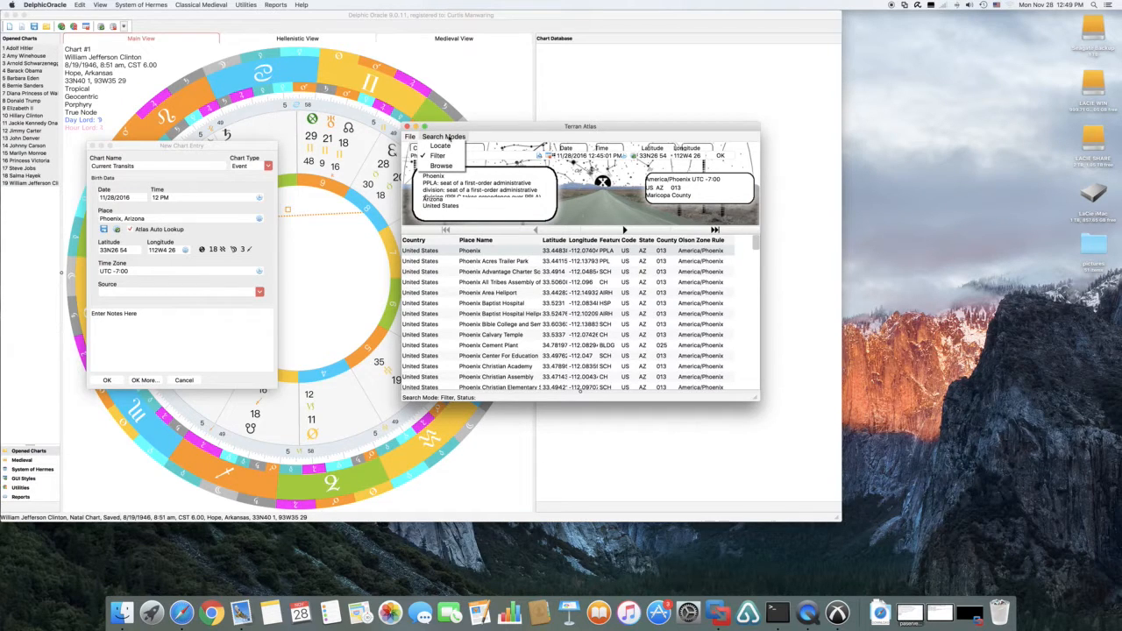
mouse_move(409, 138)
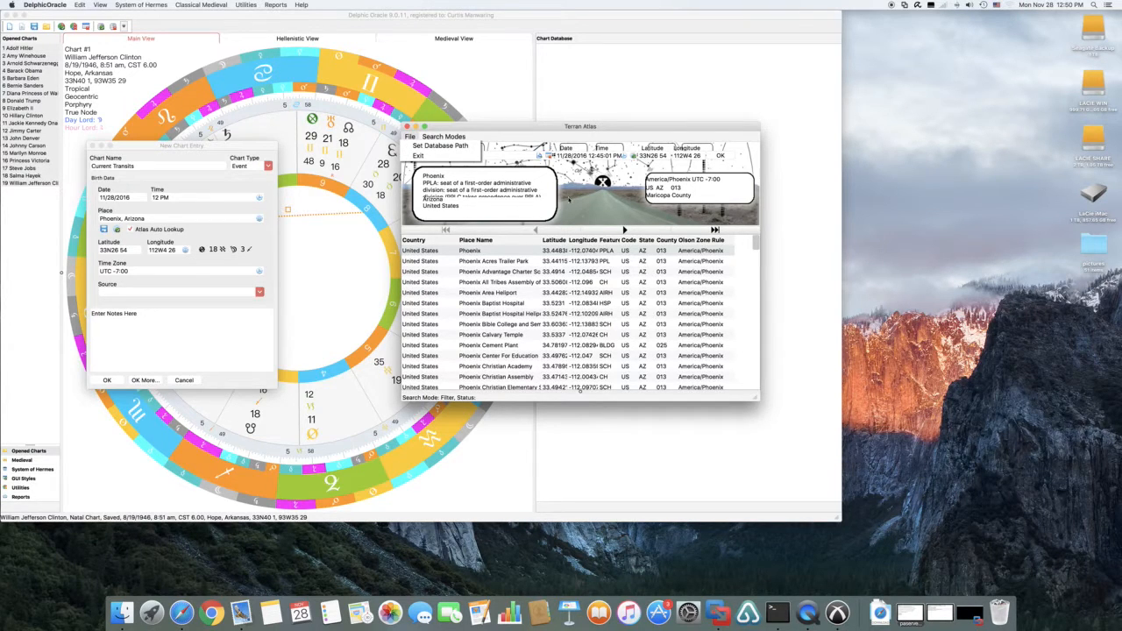
click(491, 251)
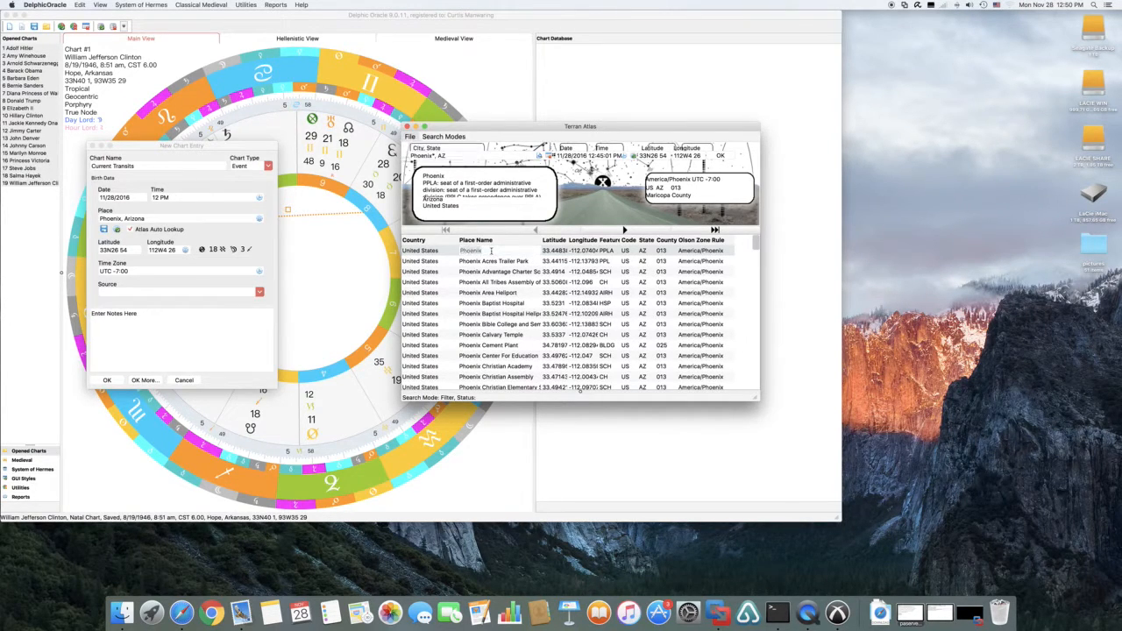
click(720, 156)
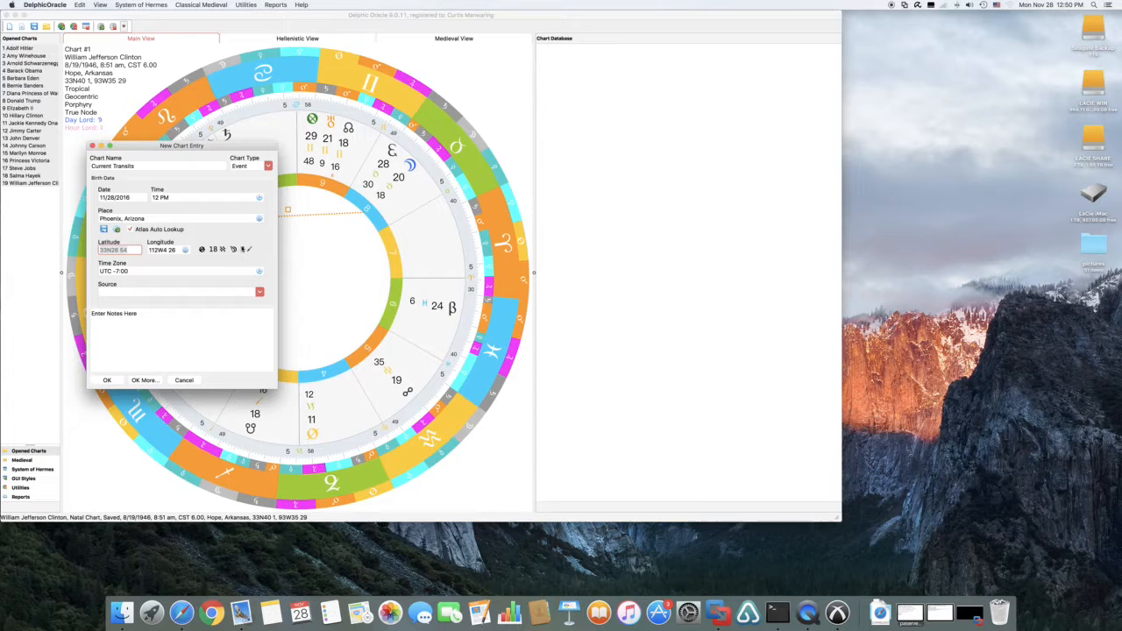
Step: Reopen the atlas for Phoenix, view the list of Olson time zone rules without choosing one, and return to the chart entry
click(134, 271)
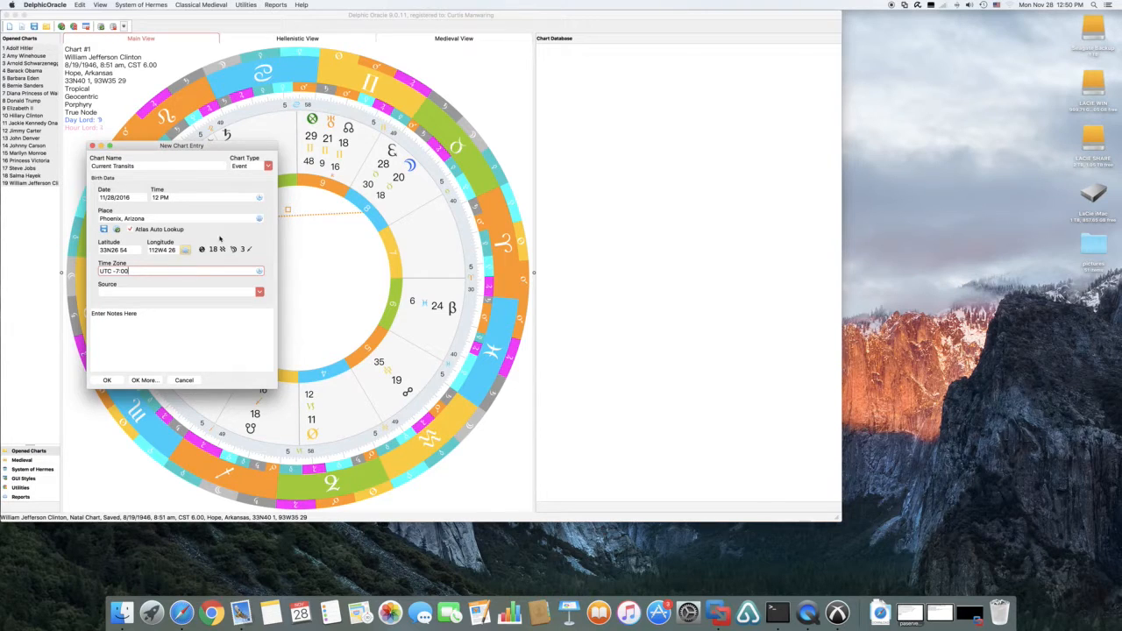
click(257, 221)
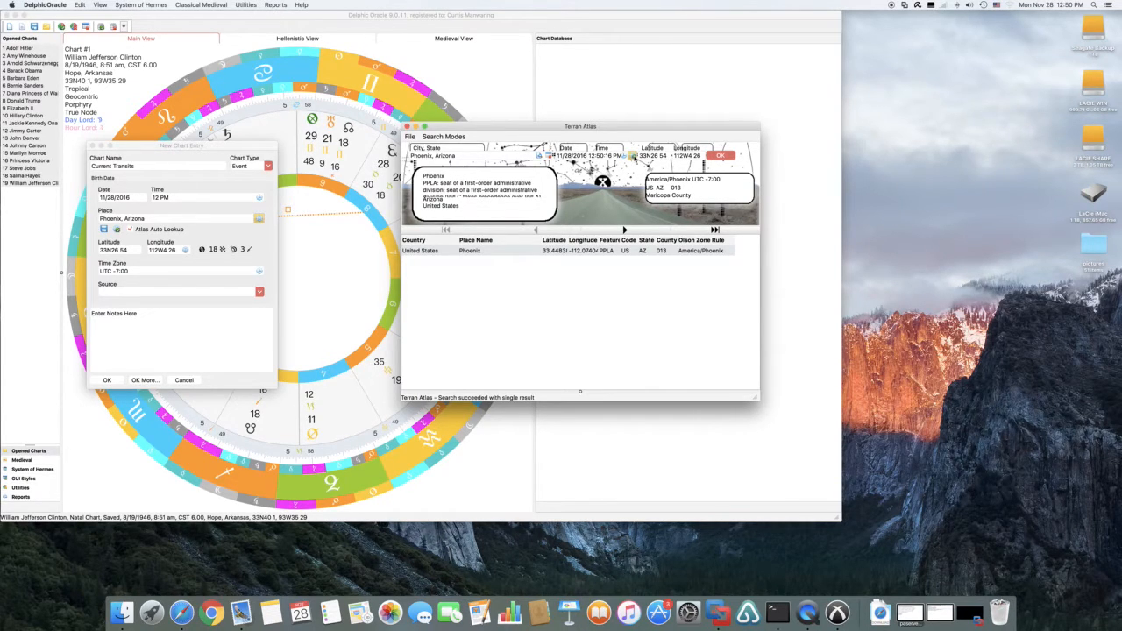
click(719, 155)
mouse_move(561, 180)
mouse_down()
mouse_move(570, 296)
mouse_move(558, 370)
mouse_move(562, 175)
mouse_up()
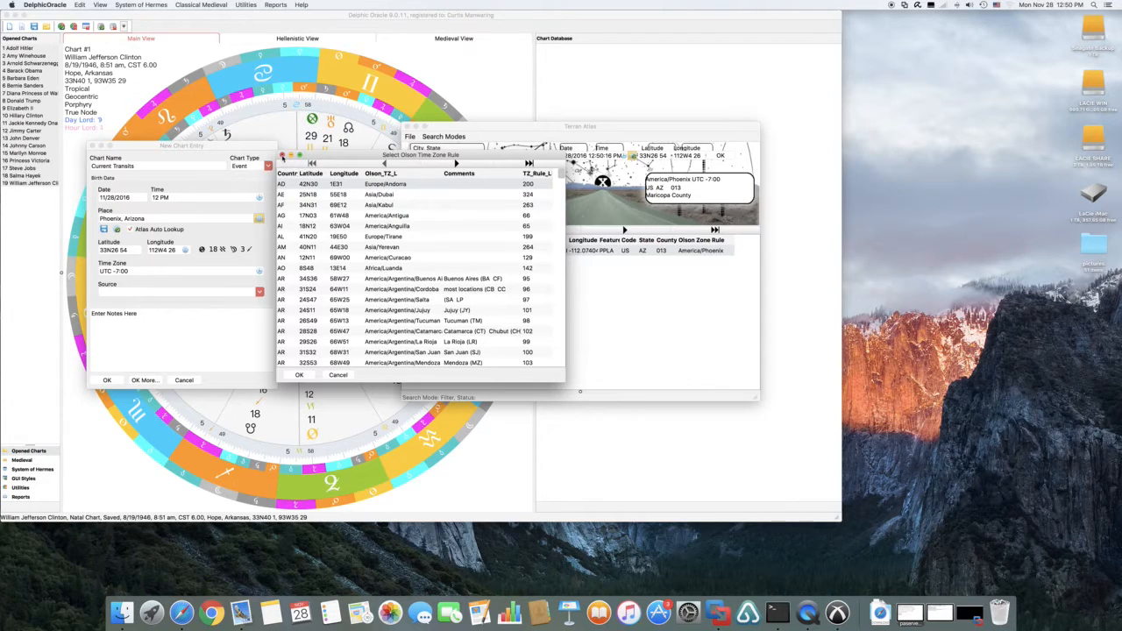
click(282, 155)
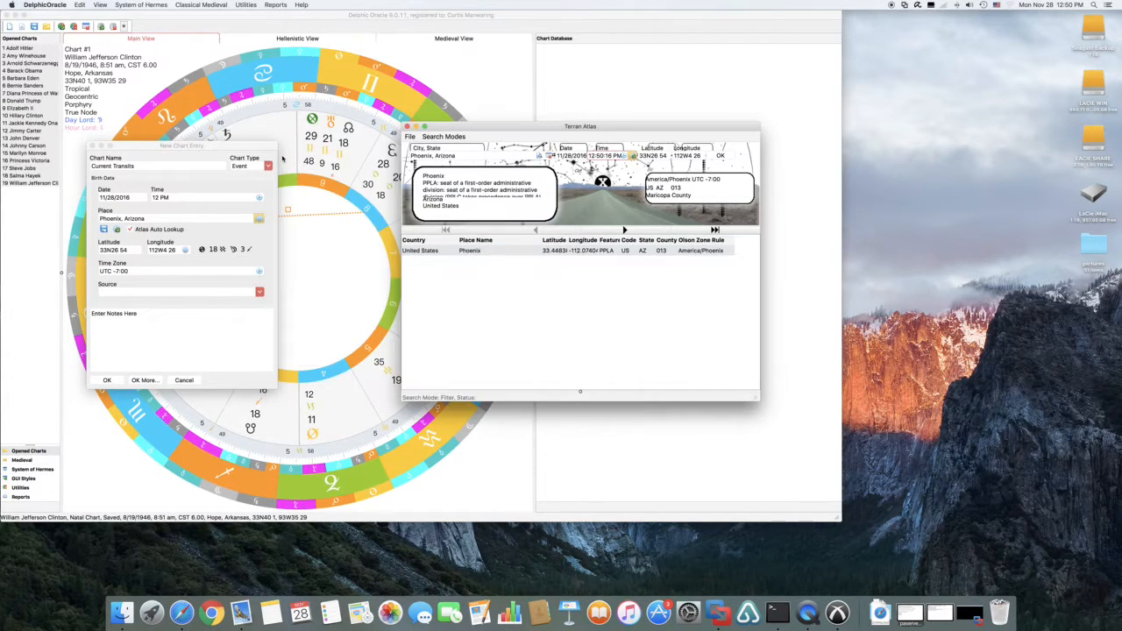
click(720, 156)
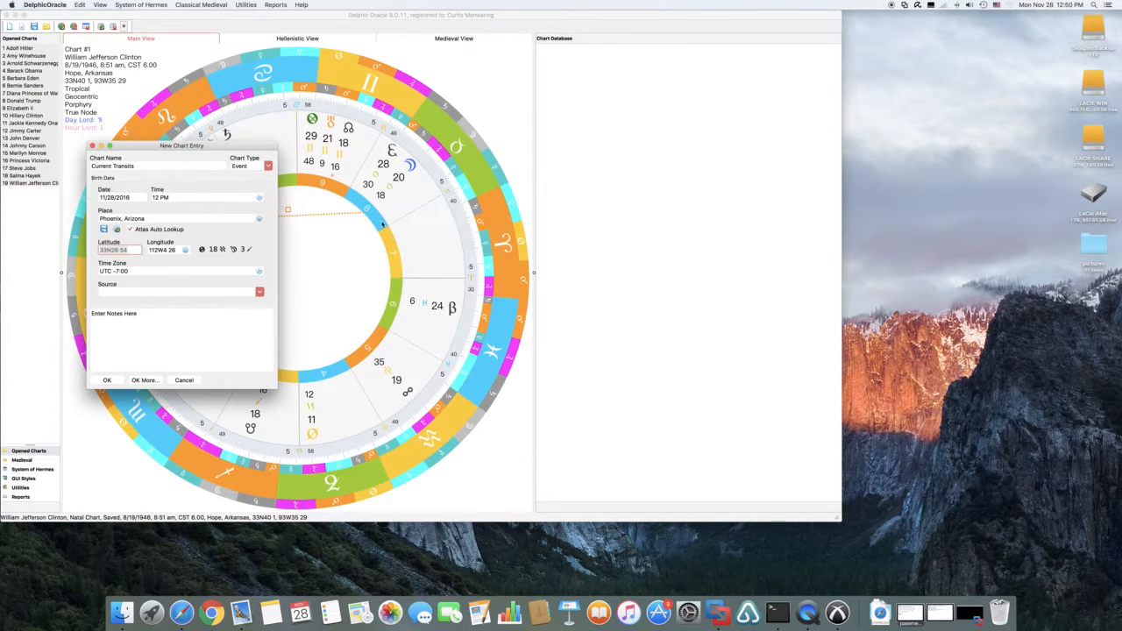
Step: Set the chart's time zone to Mountain Standard Time (MST -7:00)
click(259, 272)
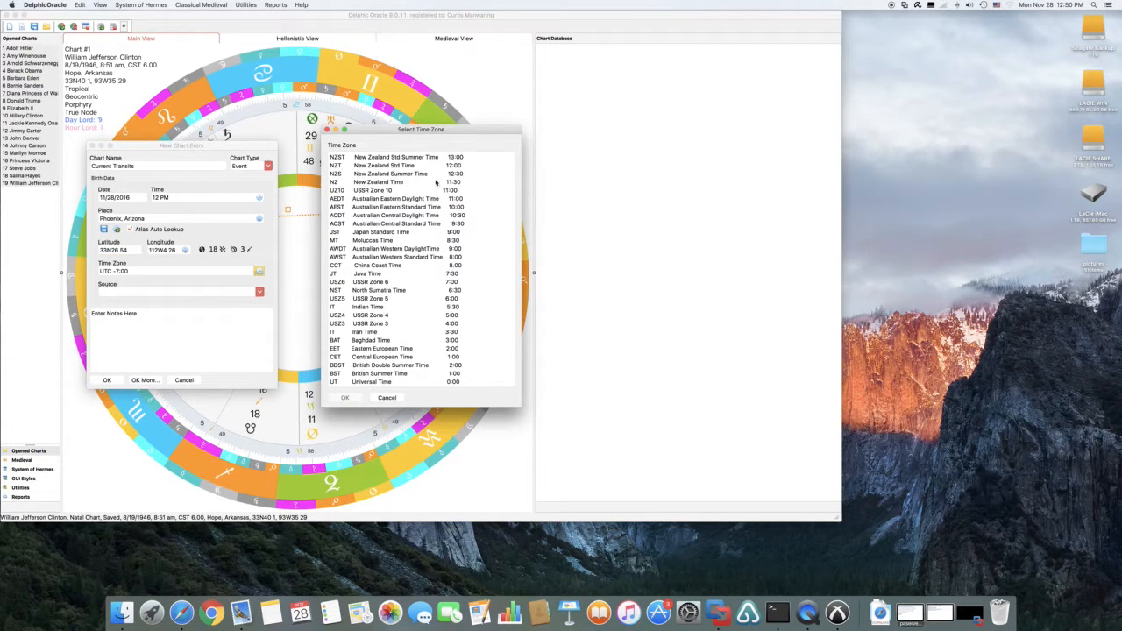
scroll(428, 280, down, 15)
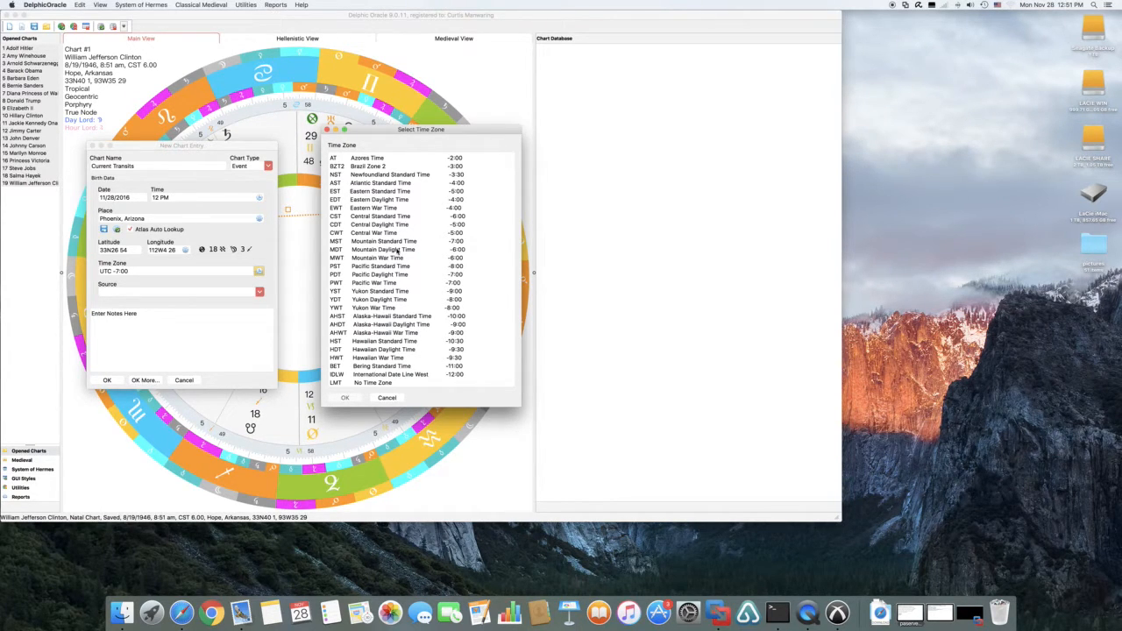
click(402, 244)
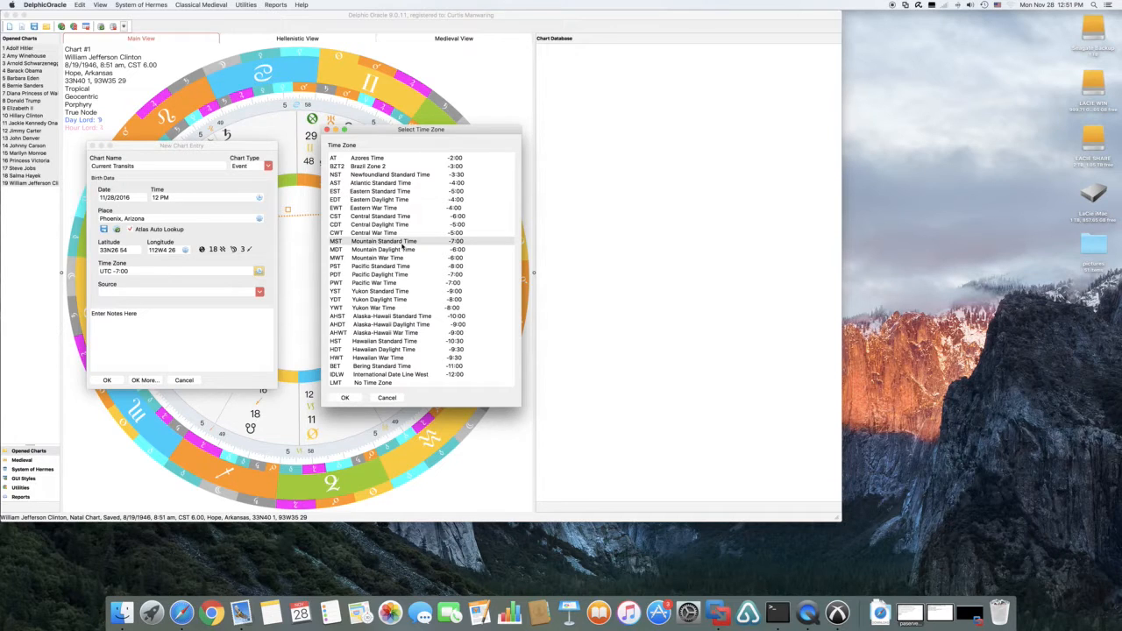
click(346, 397)
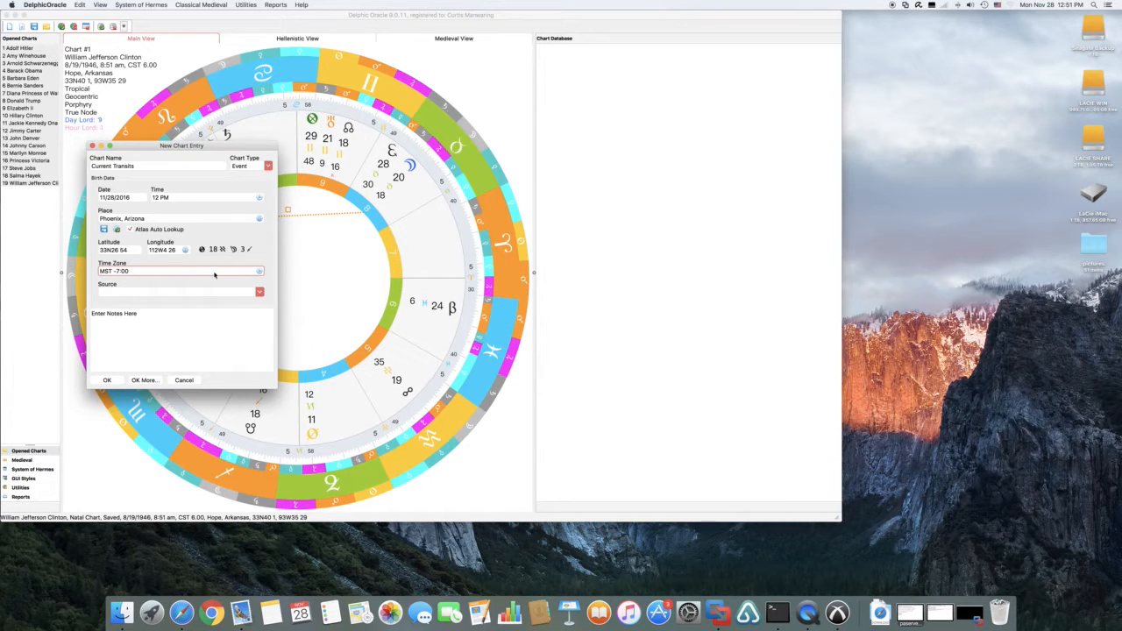
drag(142, 271, 89, 271)
Step: Set the source to "AA - from birth record" and create the chart, dismissing the Olson time zone rule list
click(260, 293)
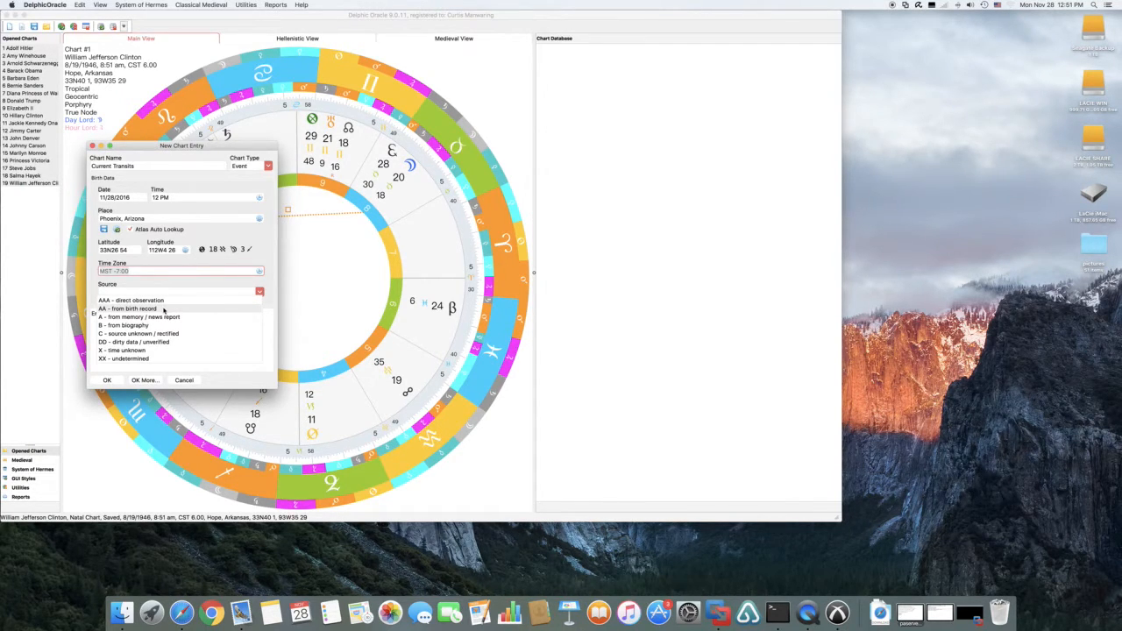
click(163, 310)
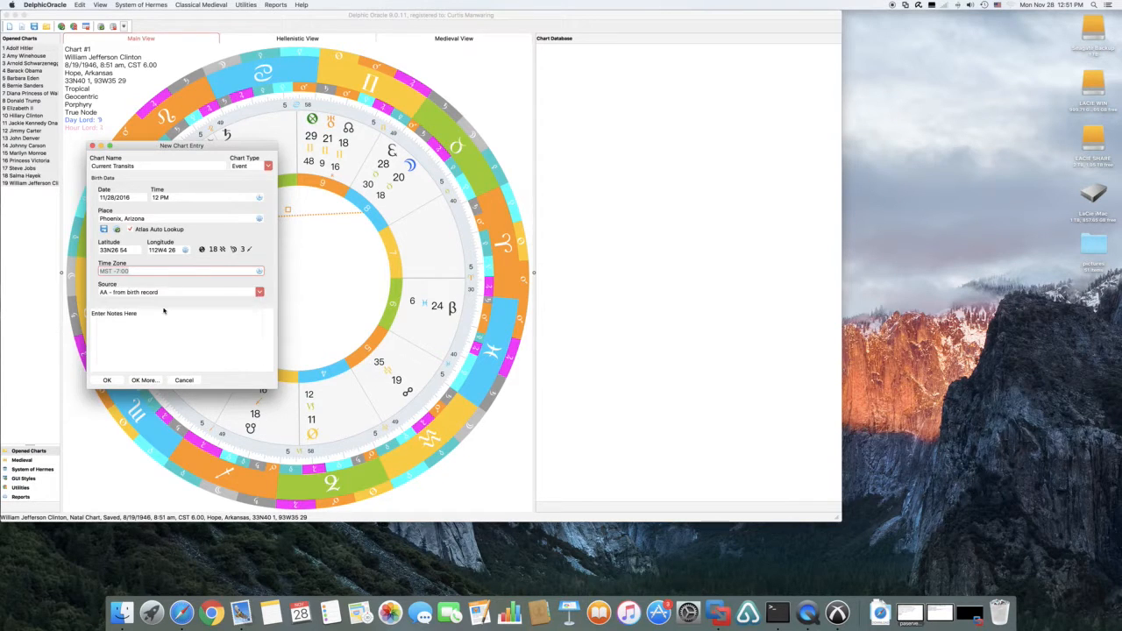
click(107, 380)
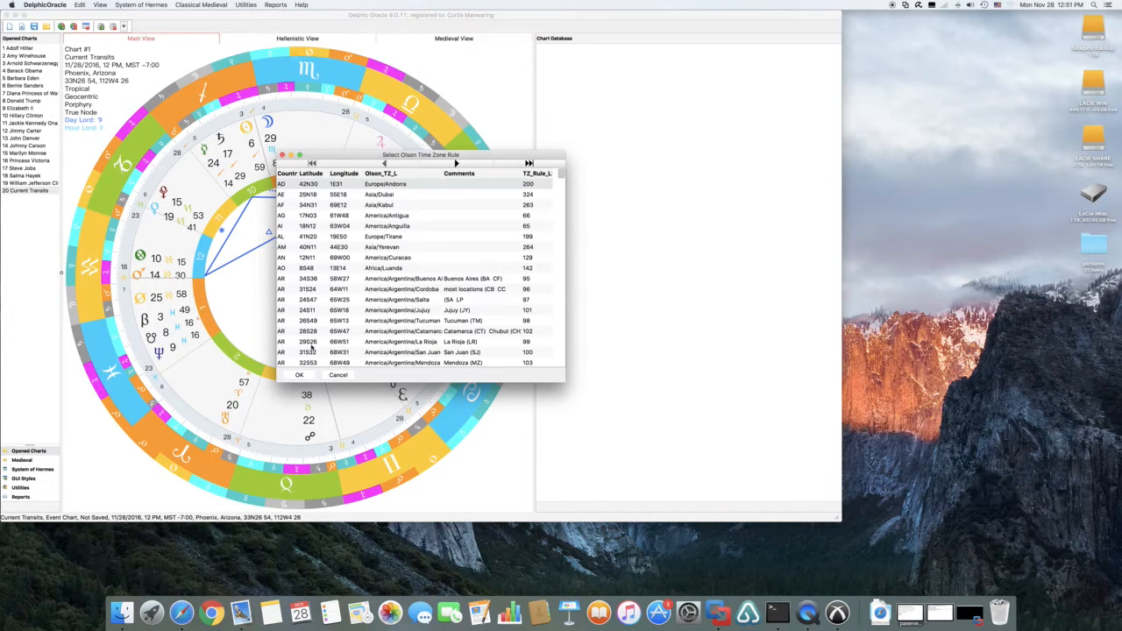
click(339, 374)
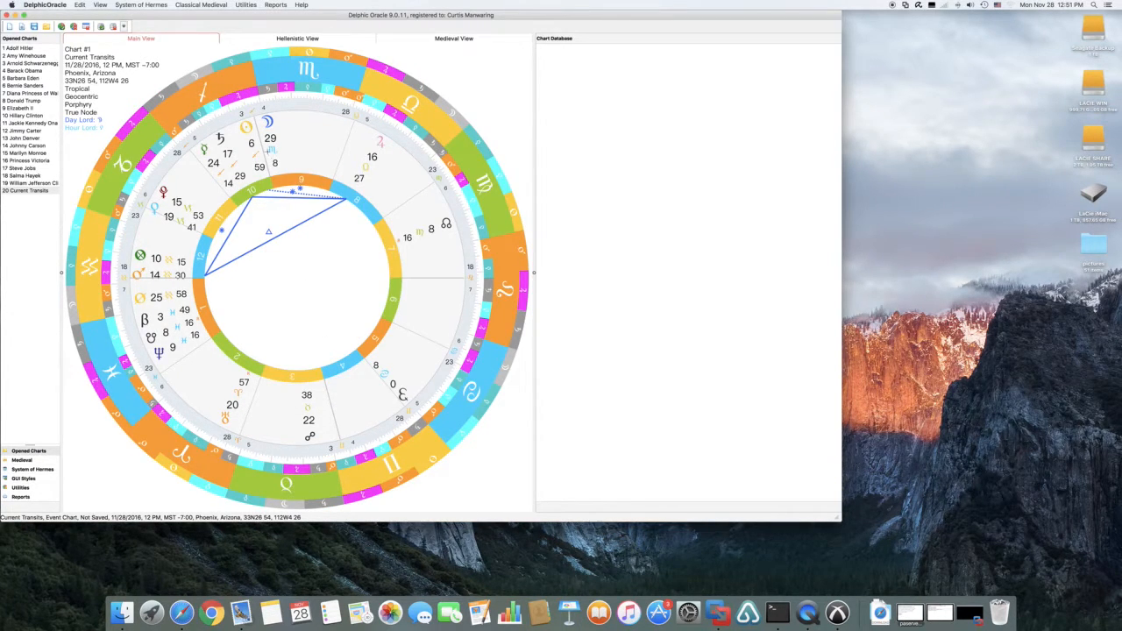
Step: View the Sun's point information in the chart wheel and show the chart in the Hellenistic View
mouse_move(248, 132)
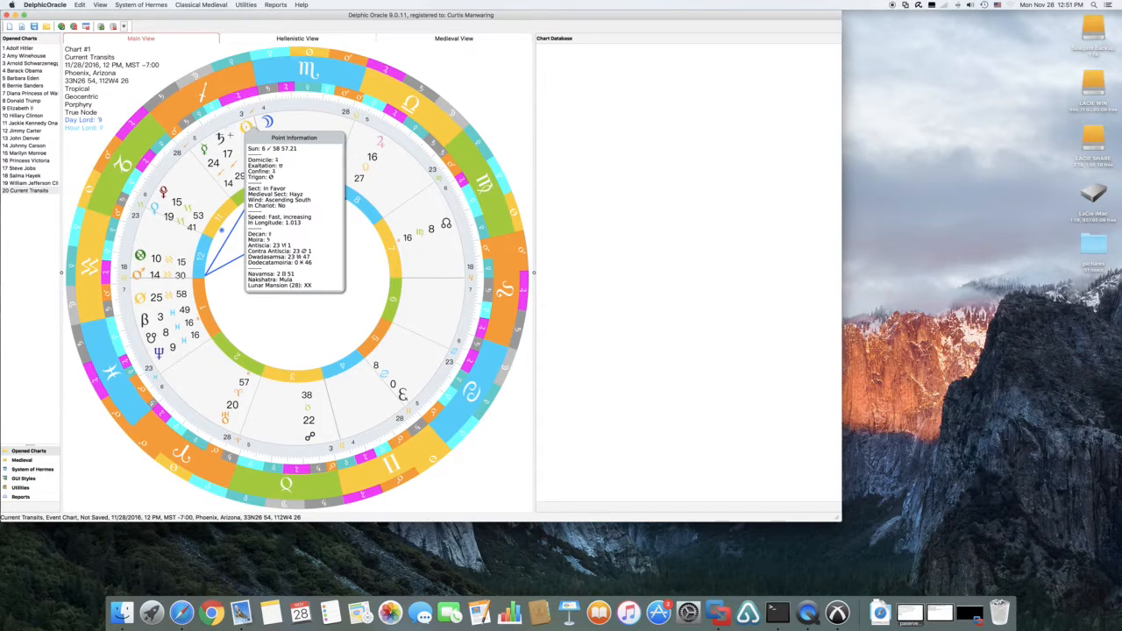
mouse_move(203, 93)
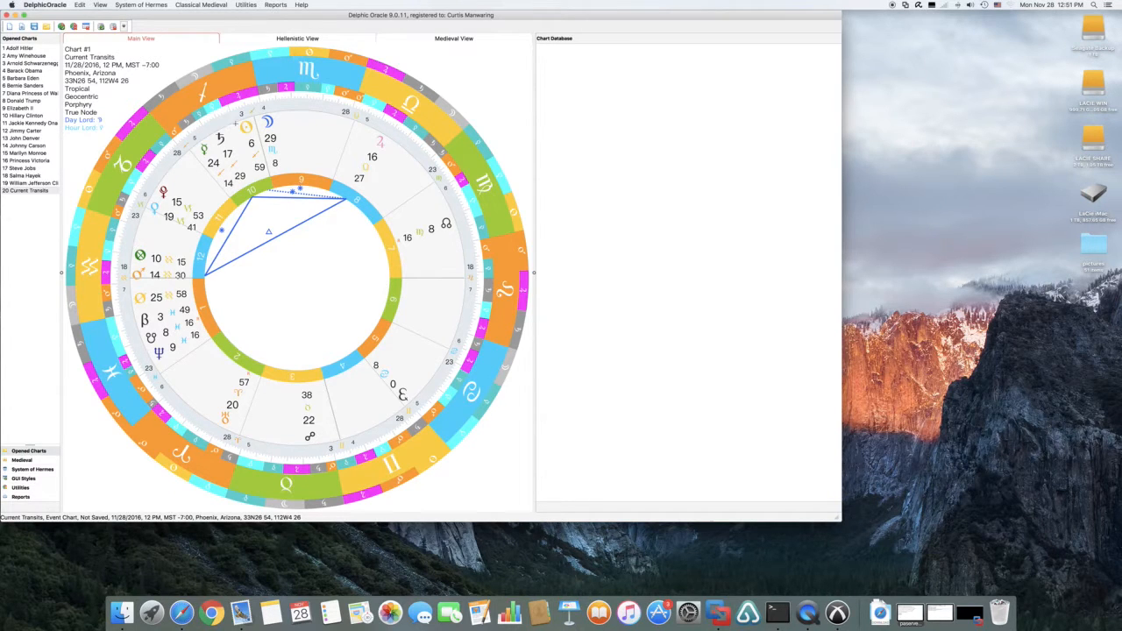
click(304, 40)
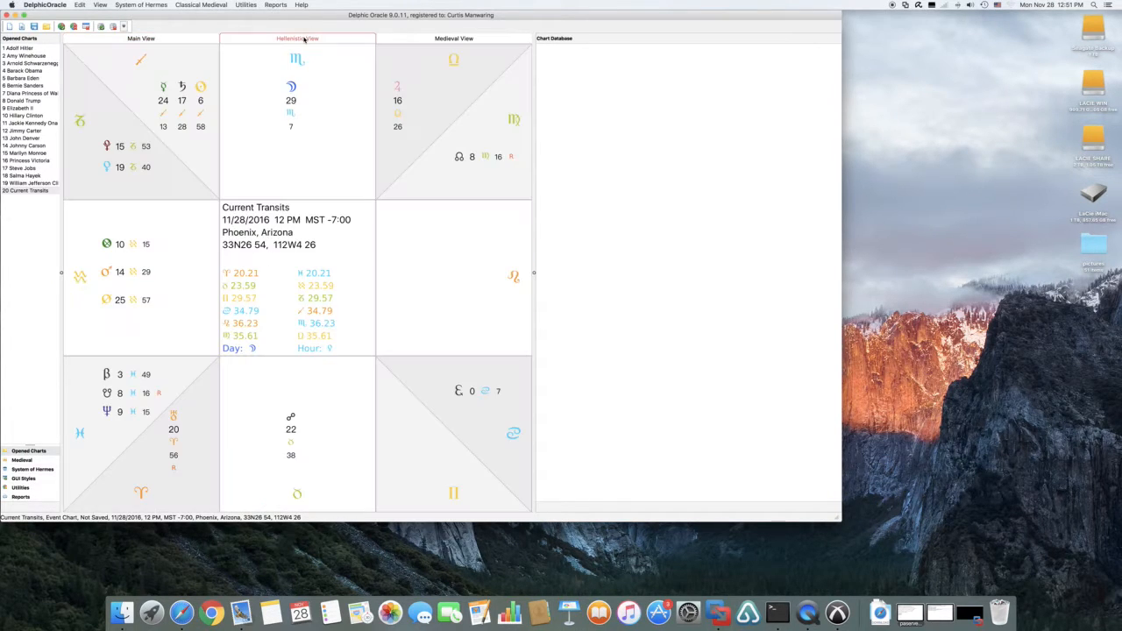
Step: View the Current Transits chart in the Medieval View and return to the Main View
click(443, 39)
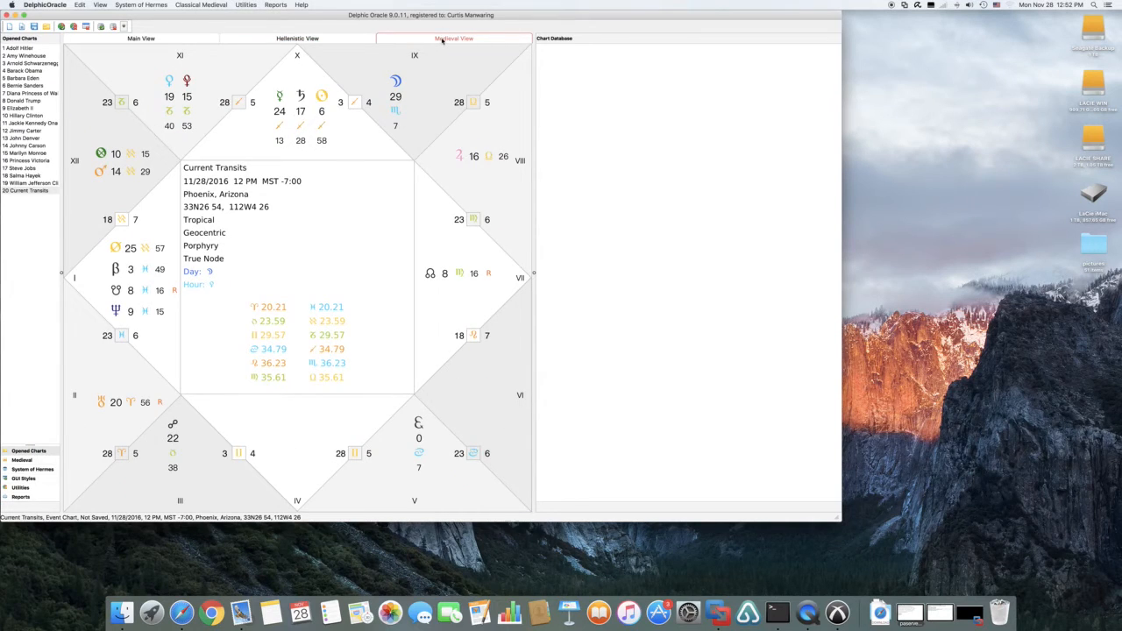
click(200, 40)
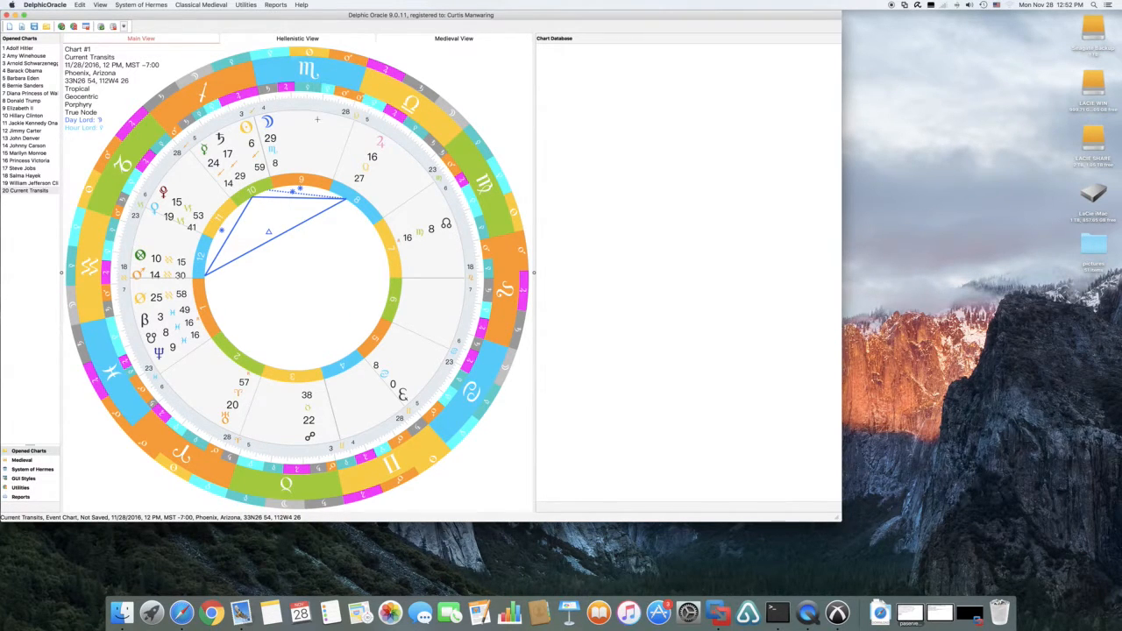
Step: Open the wheel themes for the chart, apply Zodiac Band Exclusive DO9, and examine the stars in the zodiac band
right_click(289, 236)
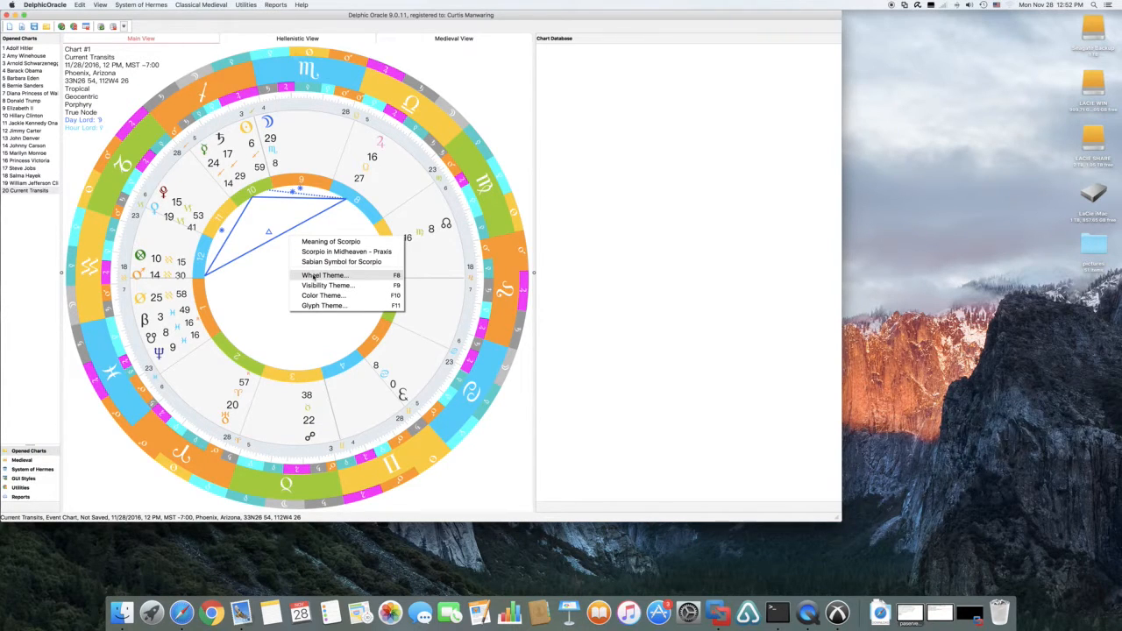
click(313, 276)
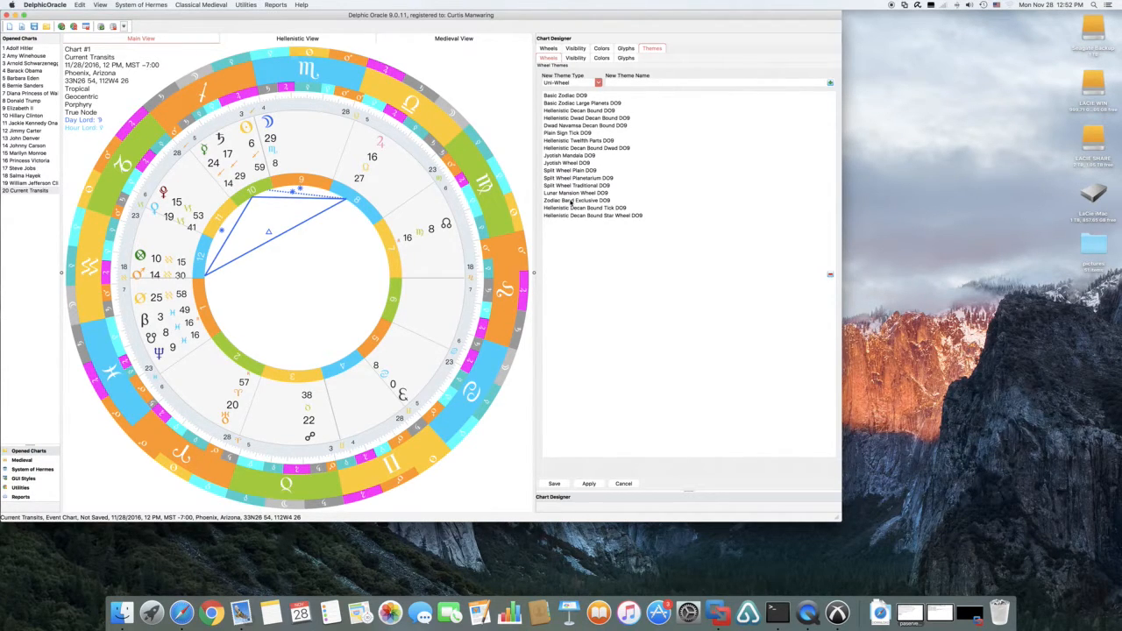
click(571, 200)
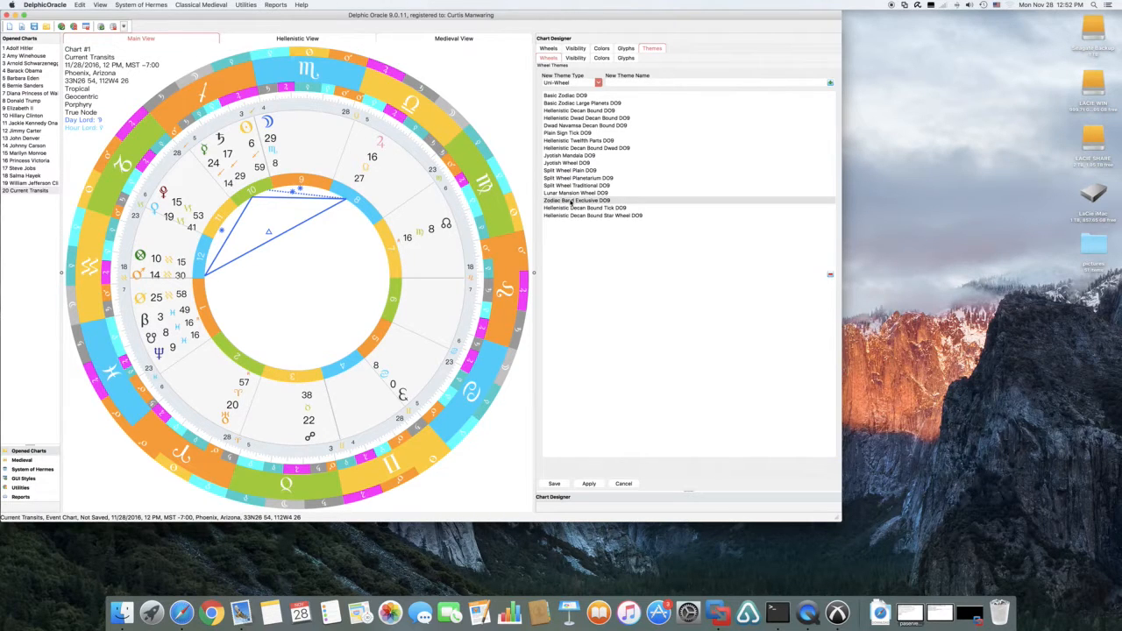
double_click(570, 200)
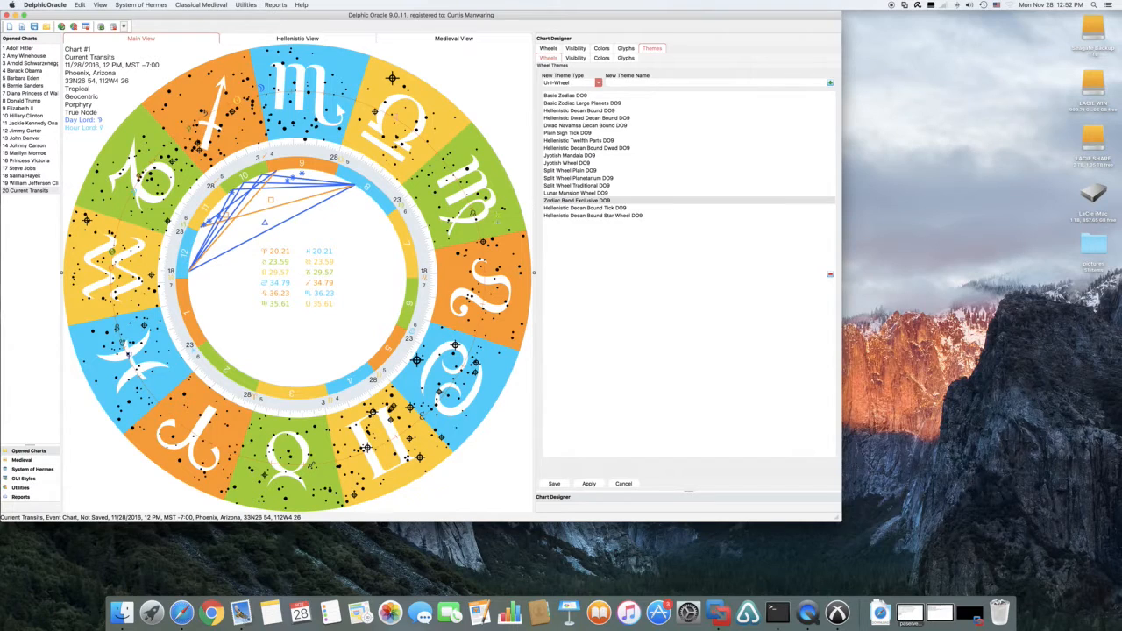
mouse_move(397, 117)
mouse_move(392, 77)
mouse_move(339, 134)
Step: Apply the Hellenistic Decan Bound Tick DO9 wheel theme to the chart
click(574, 209)
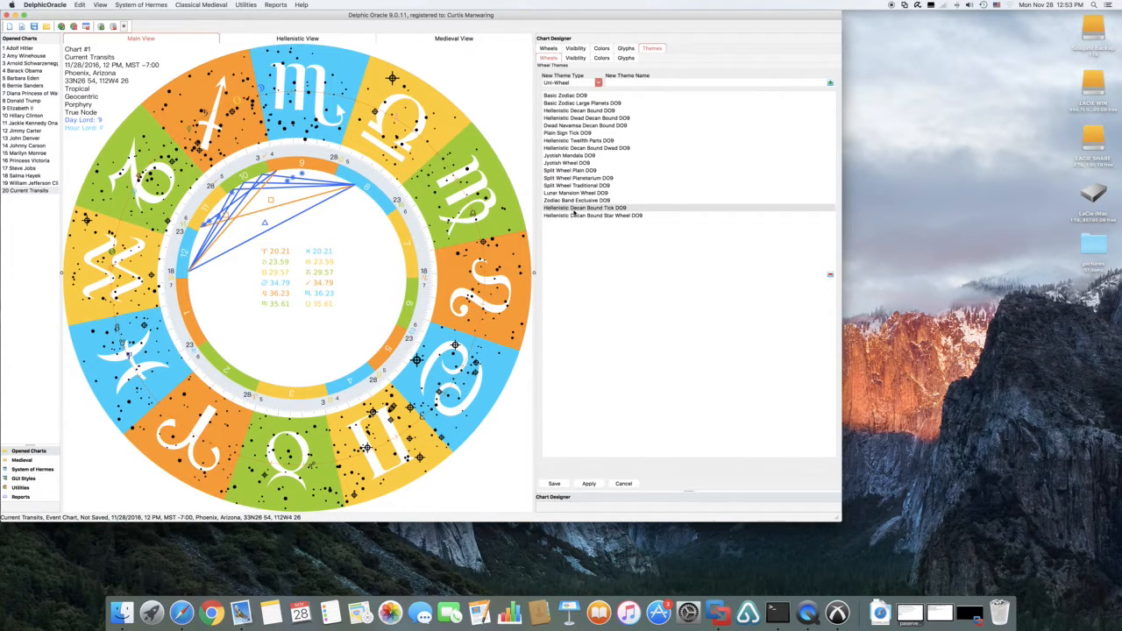
double_click(574, 210)
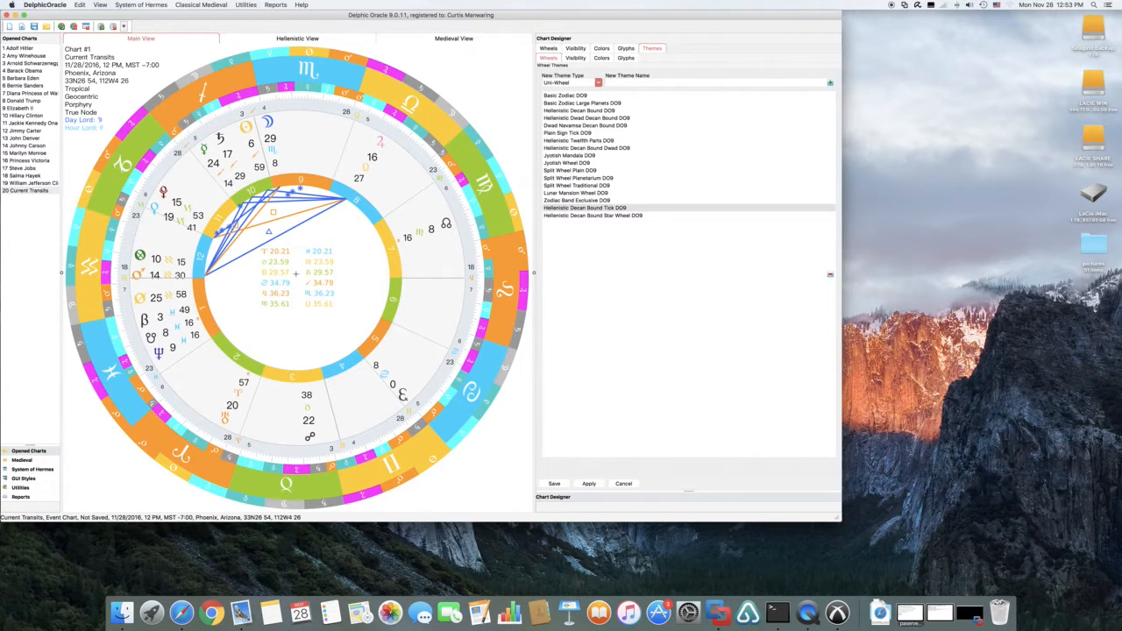
Step: Open the System of Hermes time lord list for Current Transits and set its technique to Zodiacal Releasing Spirit
click(32, 470)
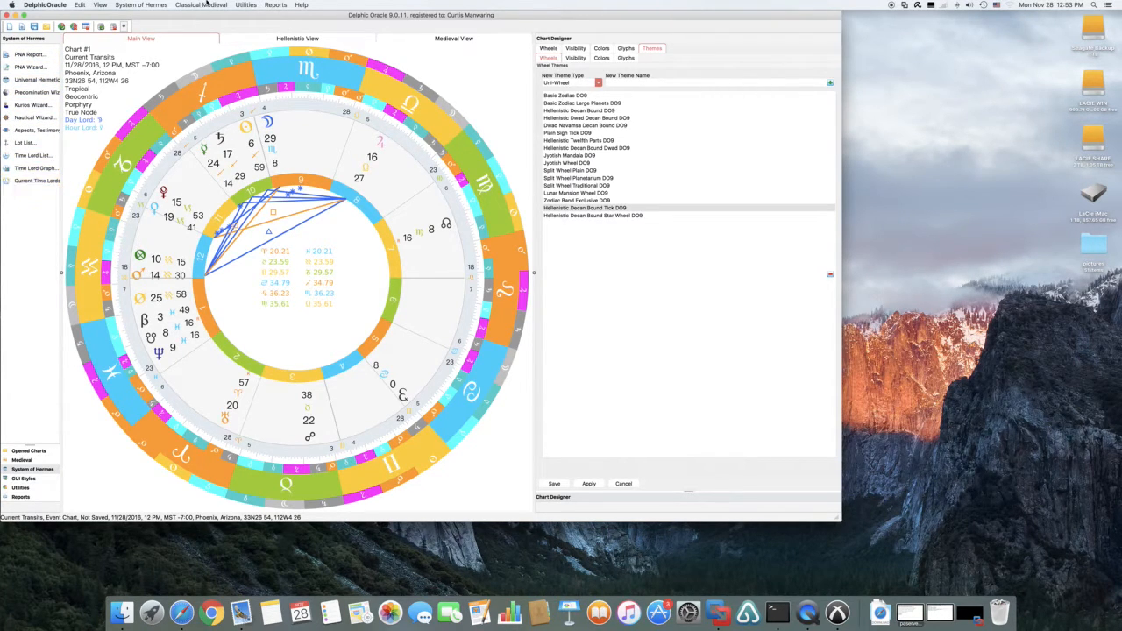
click(243, 5)
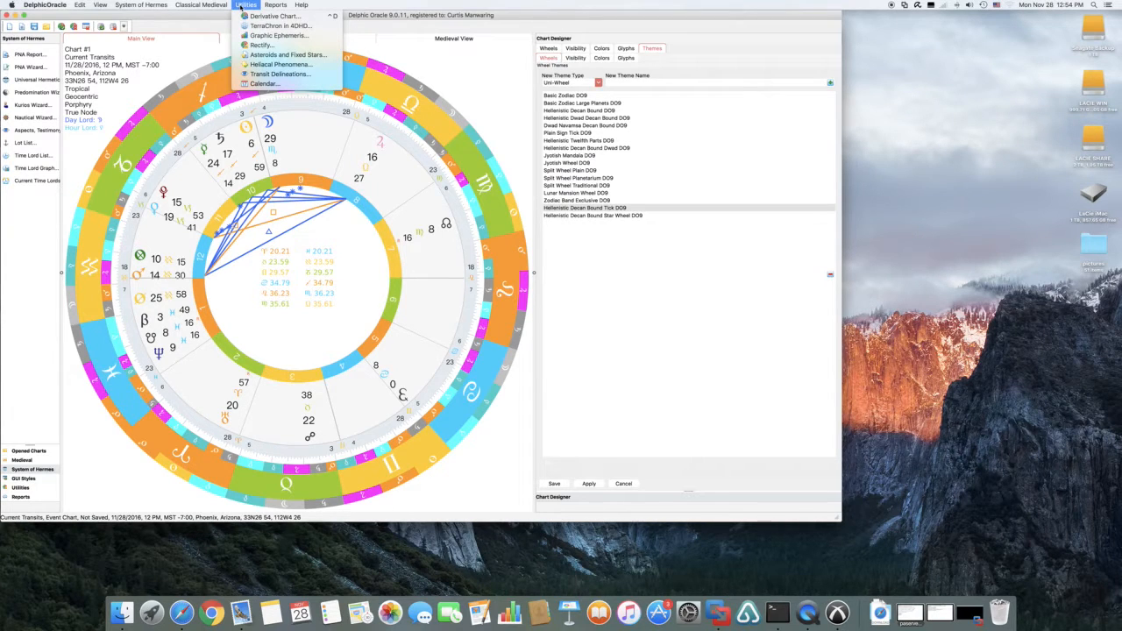
click(241, 6)
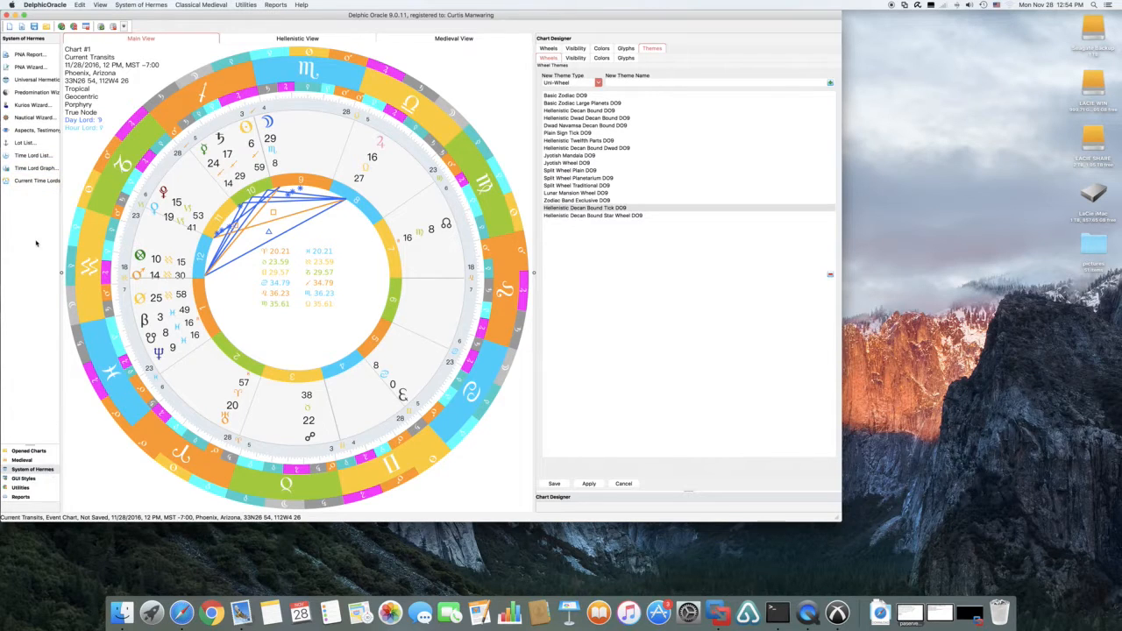
click(33, 156)
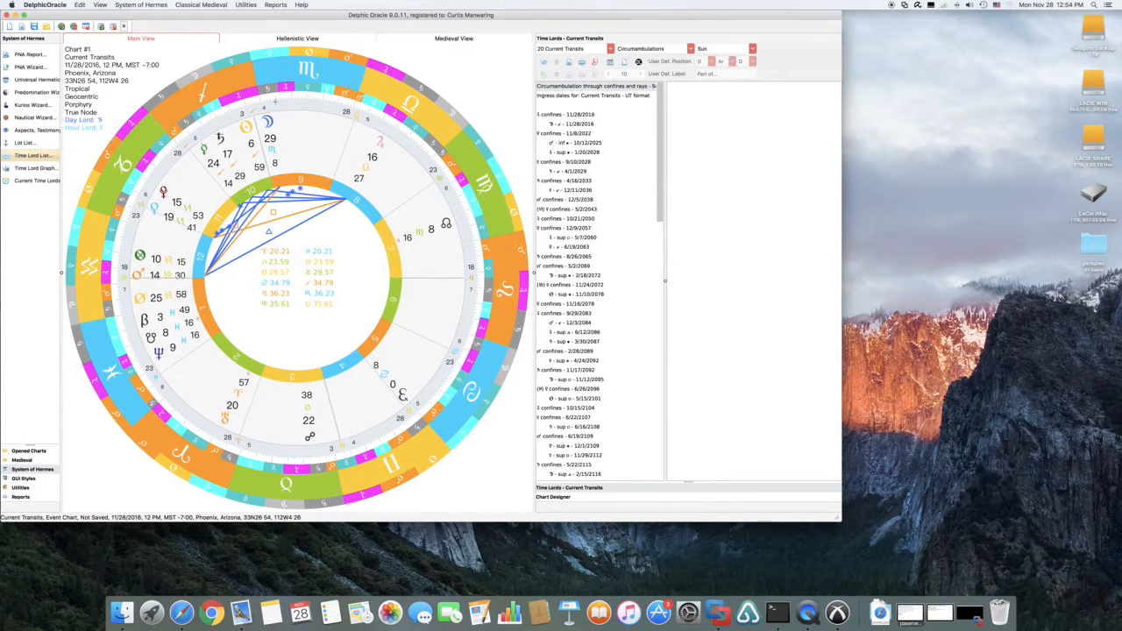
click(691, 49)
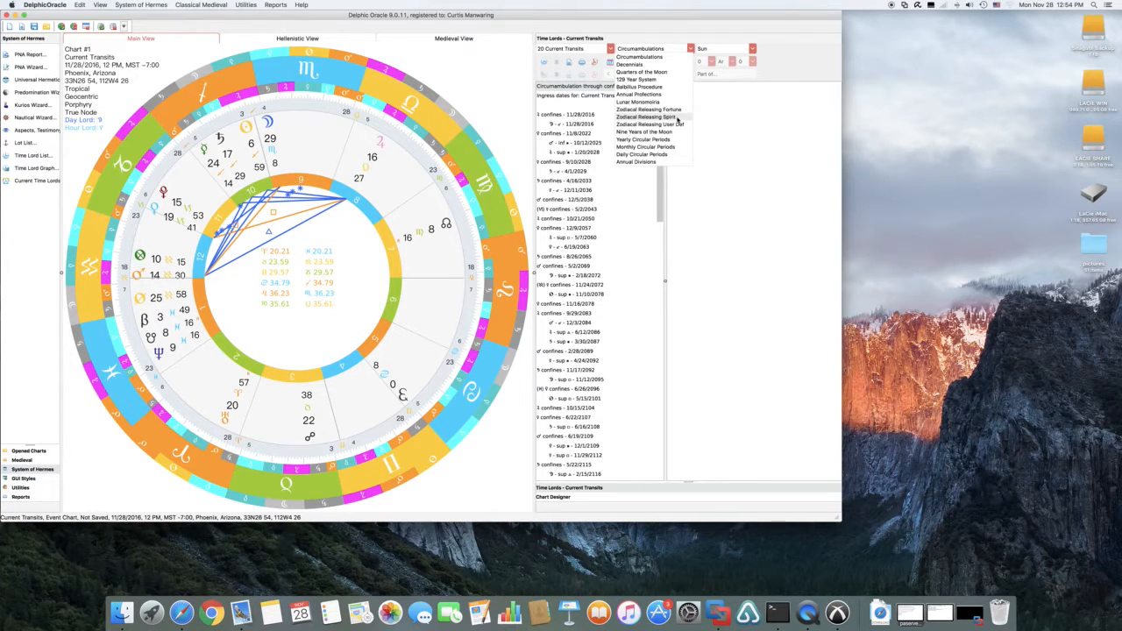
click(677, 118)
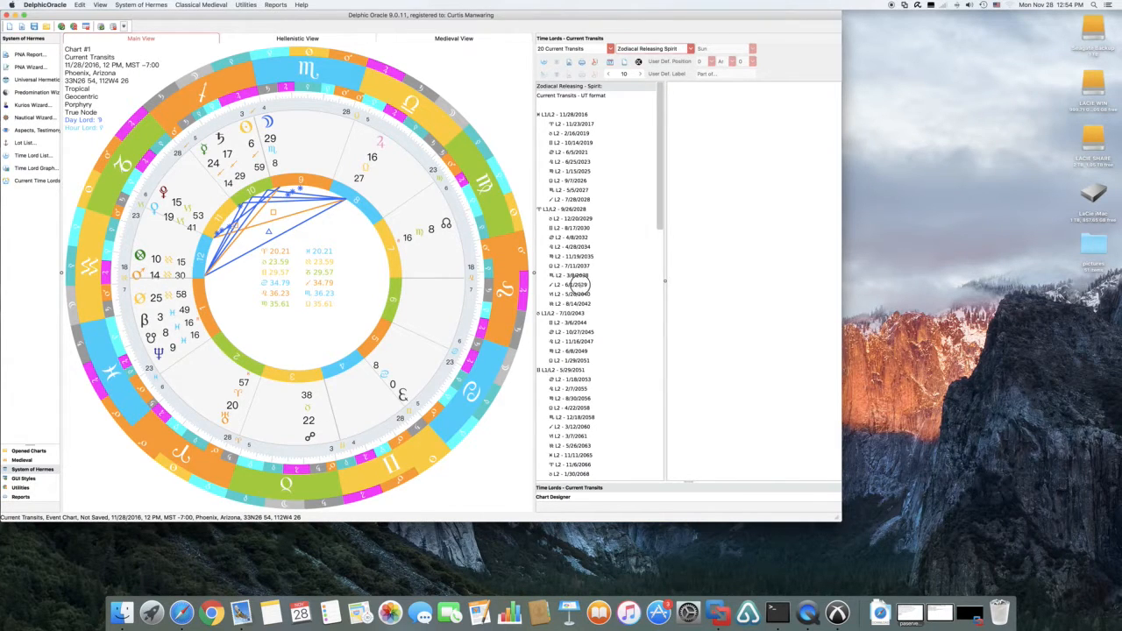
Step: List the sub periods of the 6/1/2039 L2 period and view the autogenerated charts for the L4 period at 7/30/2039, 8:00:00 AM
click(578, 285)
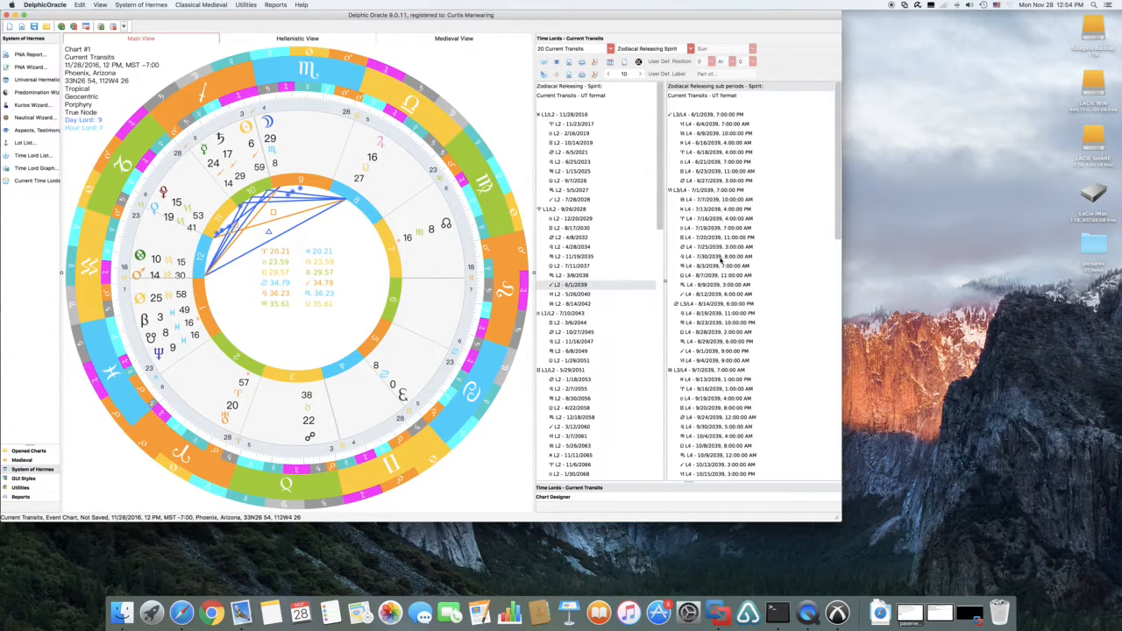
click(720, 259)
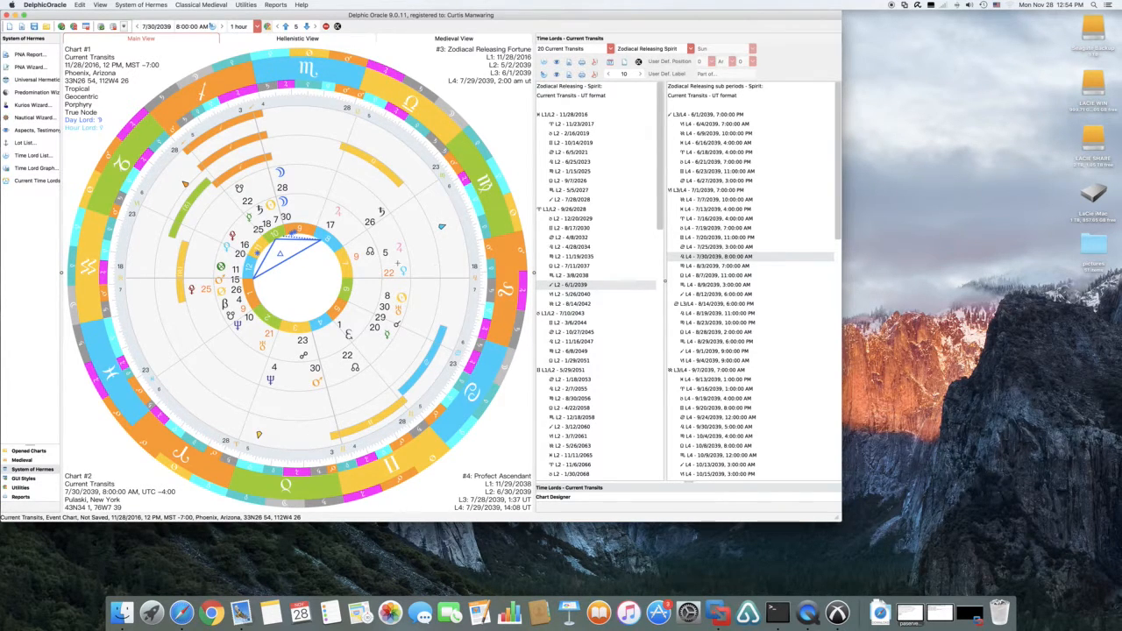
mouse_move(282, 173)
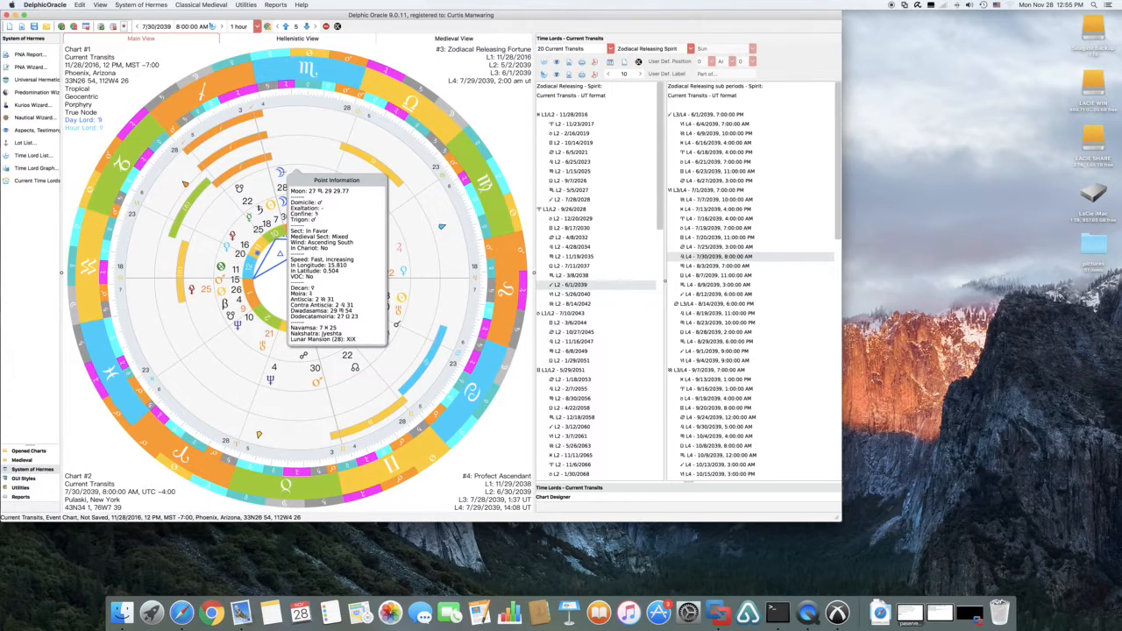
right_click(725, 260)
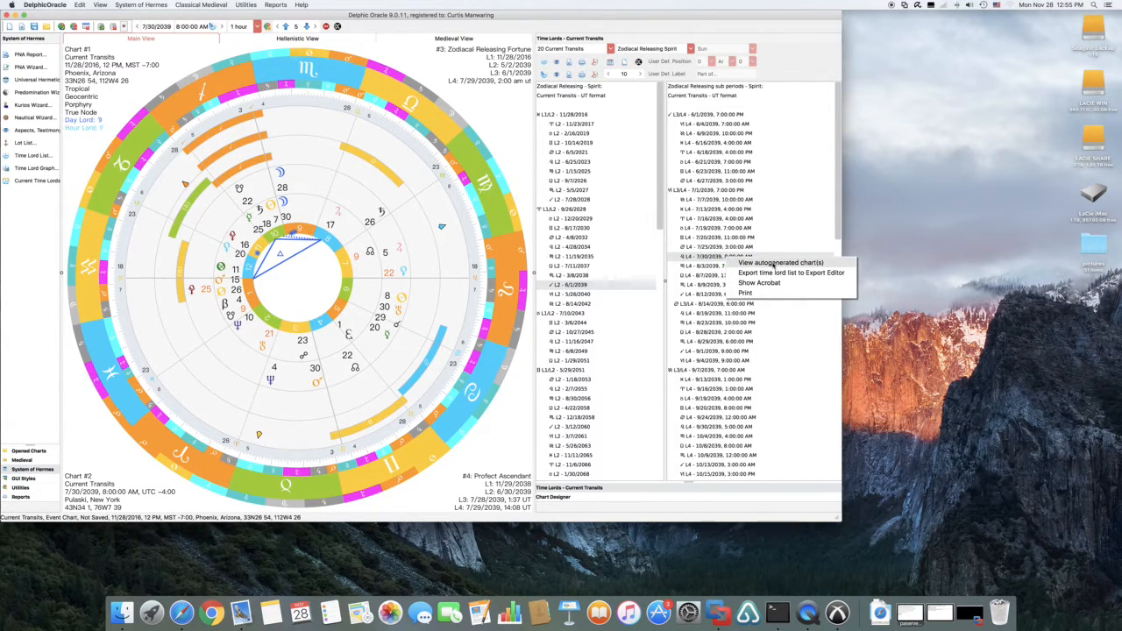
click(759, 263)
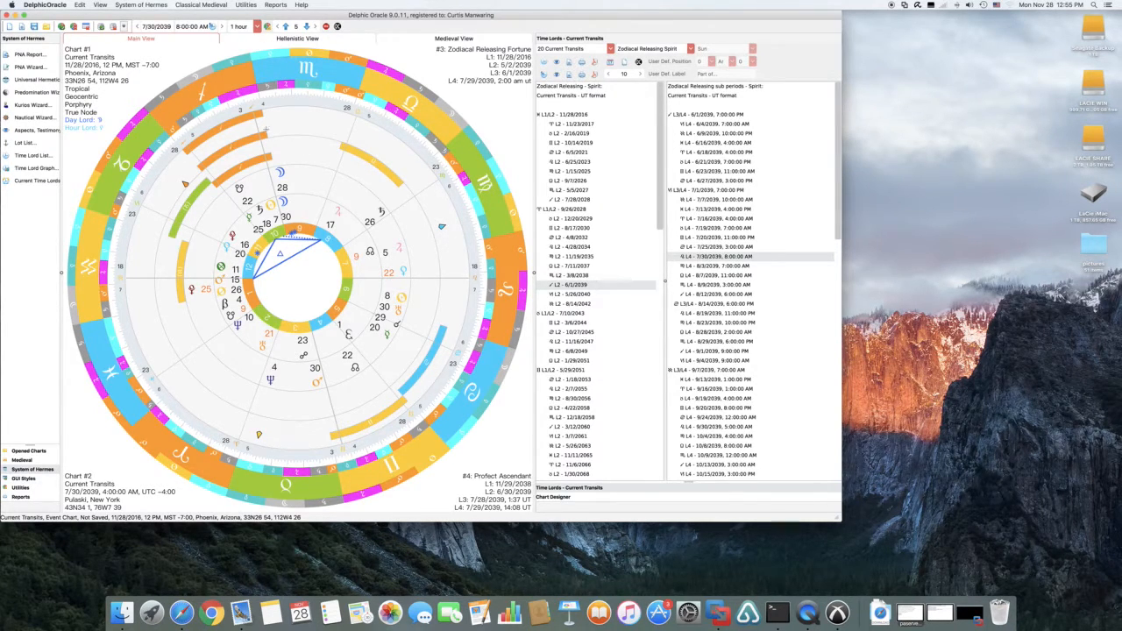
Step: Examine the point information for the Profect Ascendant bands and markers, the releasing periods, and the transiting planets in the multi-ring wheel
mouse_move(222, 129)
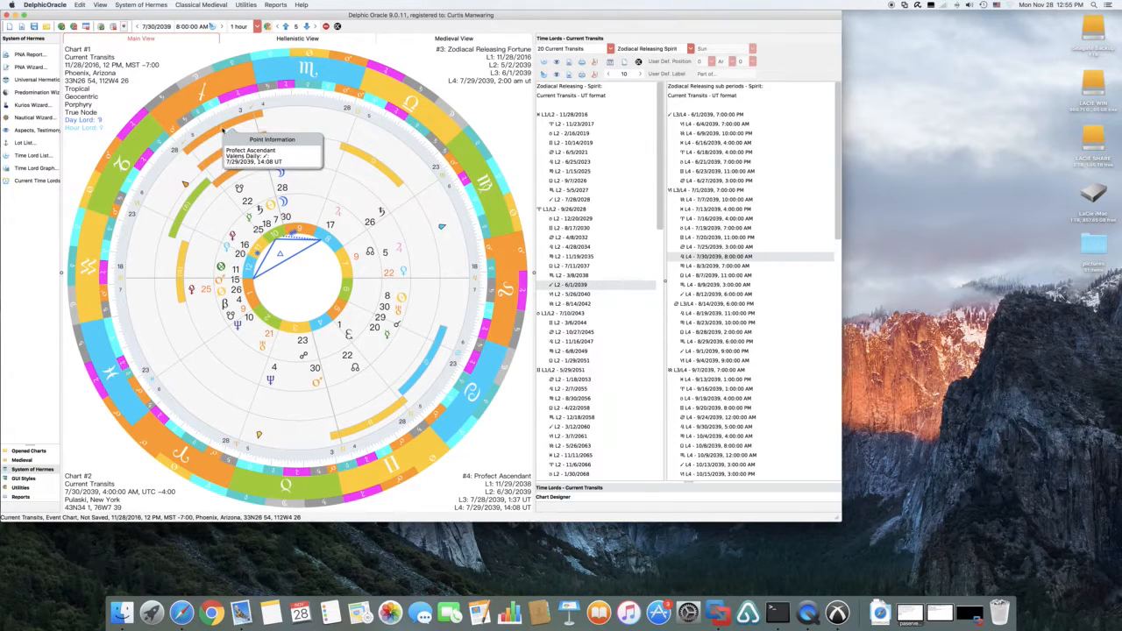
mouse_move(246, 143)
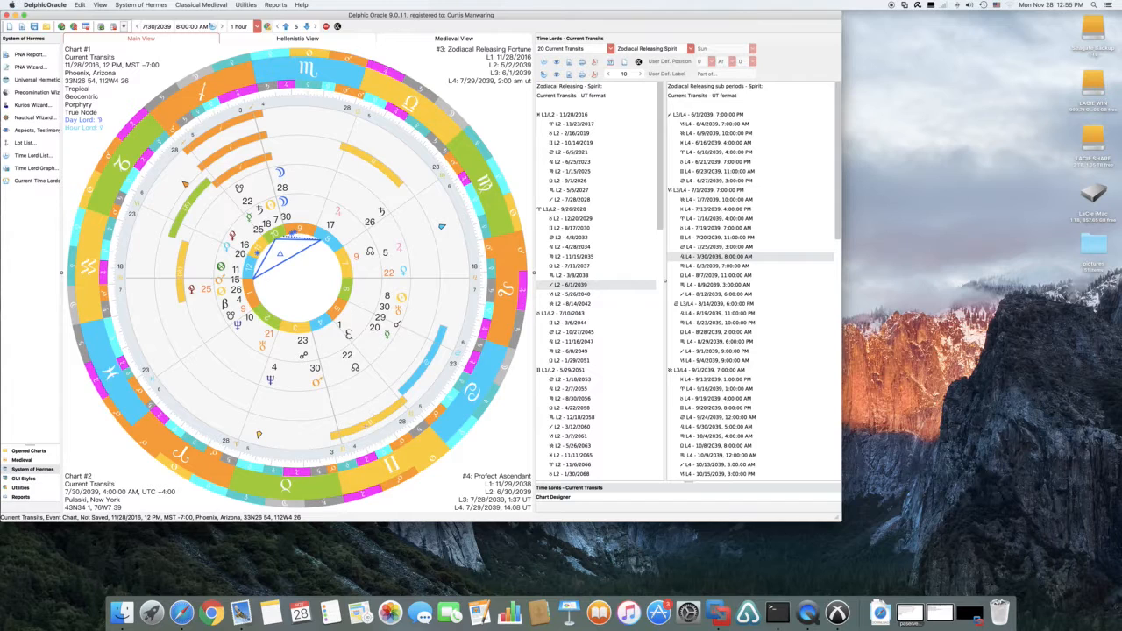
mouse_move(370, 422)
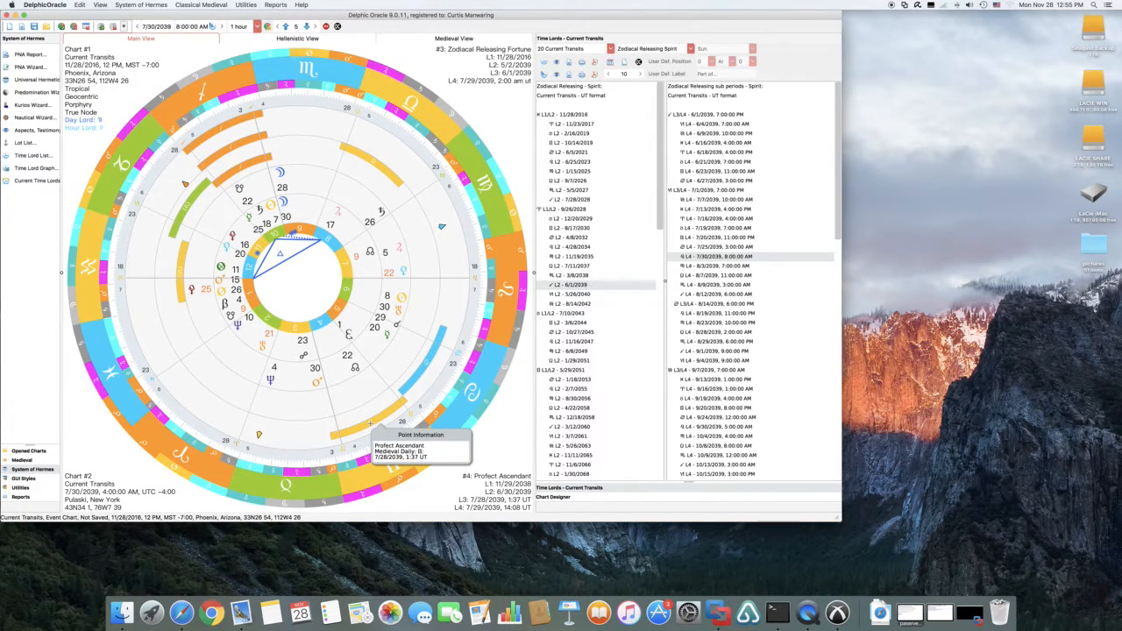
mouse_move(428, 365)
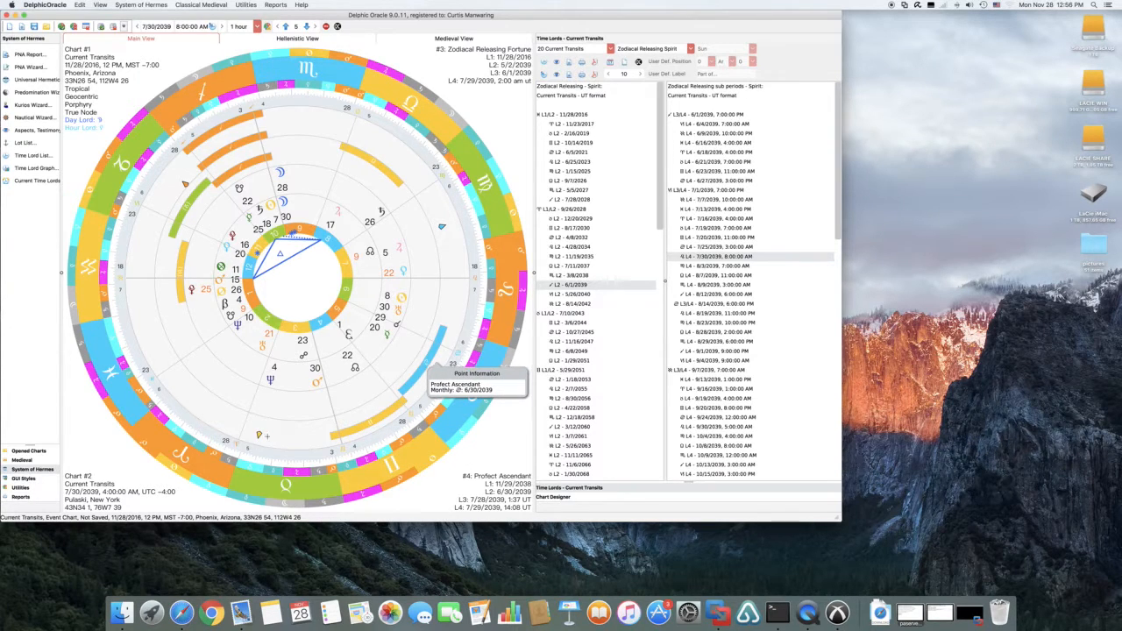
mouse_move(258, 436)
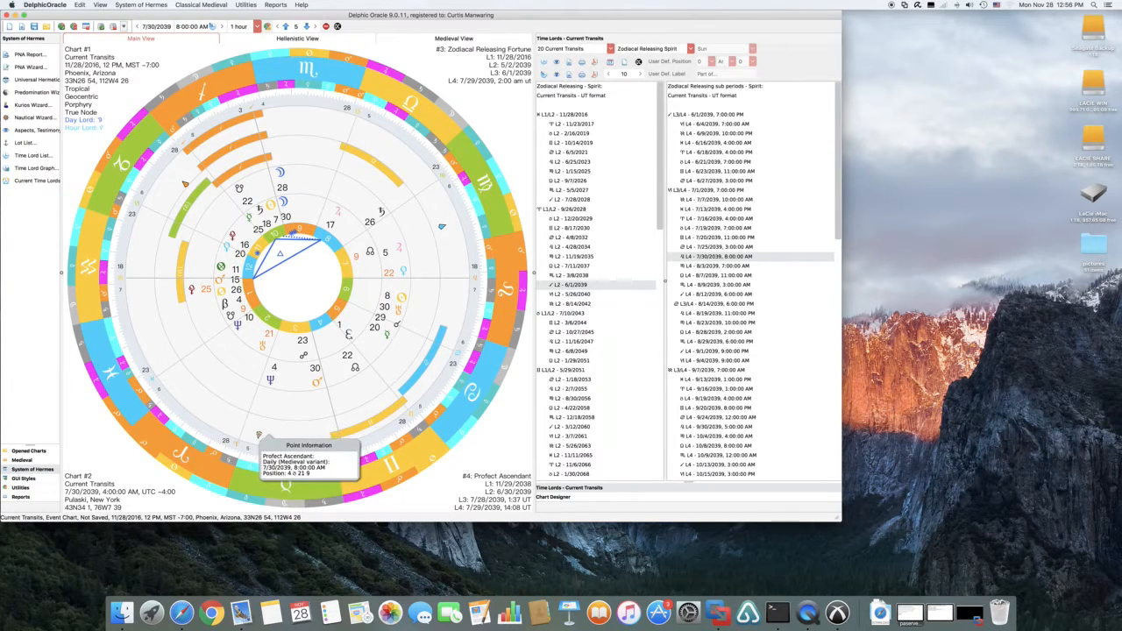
mouse_move(442, 228)
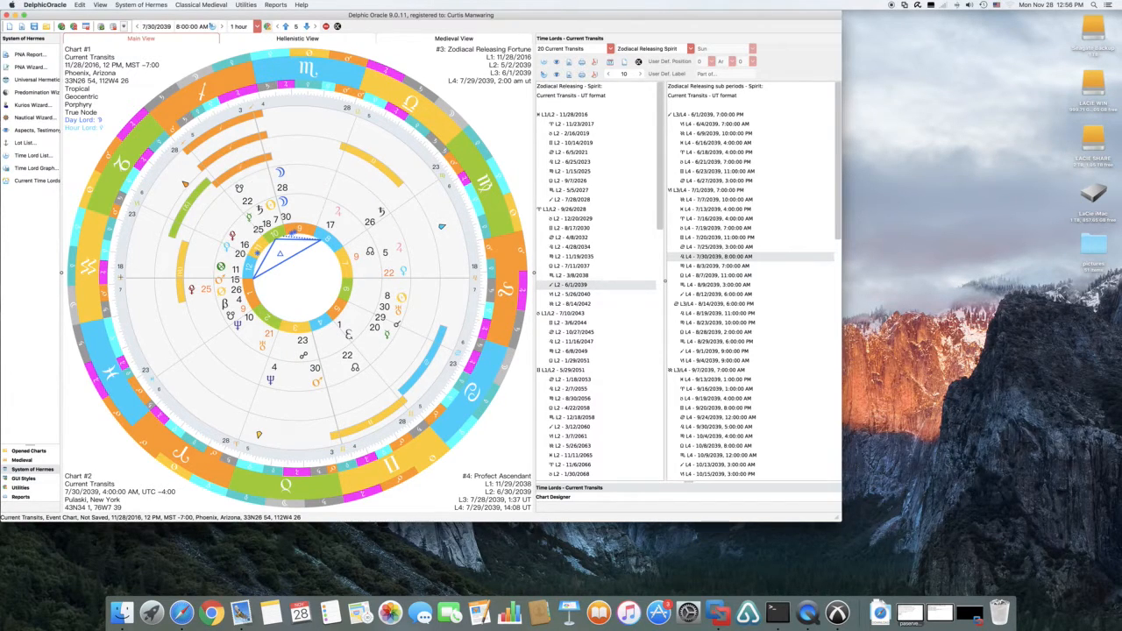
mouse_move(120, 277)
mouse_move(242, 172)
mouse_move(186, 185)
mouse_move(235, 154)
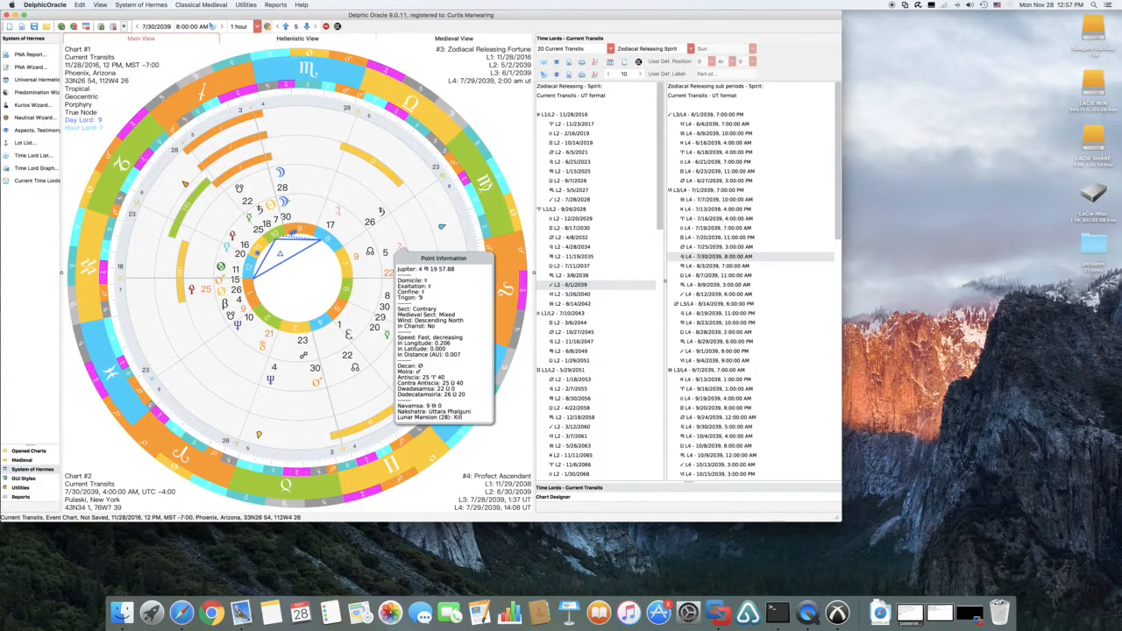
mouse_move(261, 177)
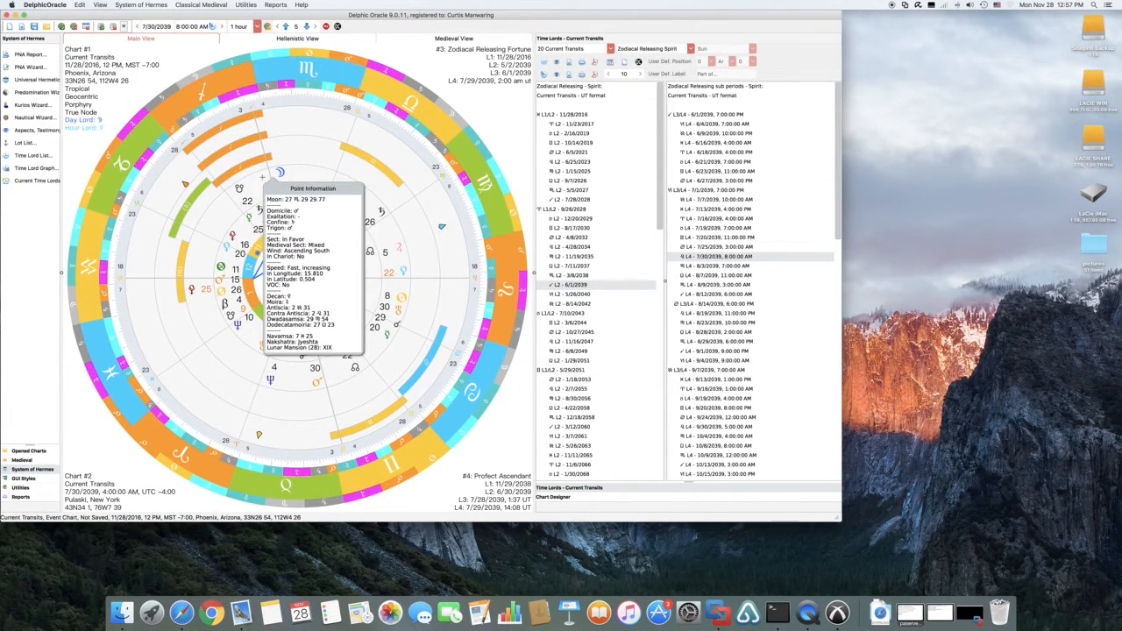
Step: Add Profect Venus to the selected auto-generated charts in the main program options
click(79, 5)
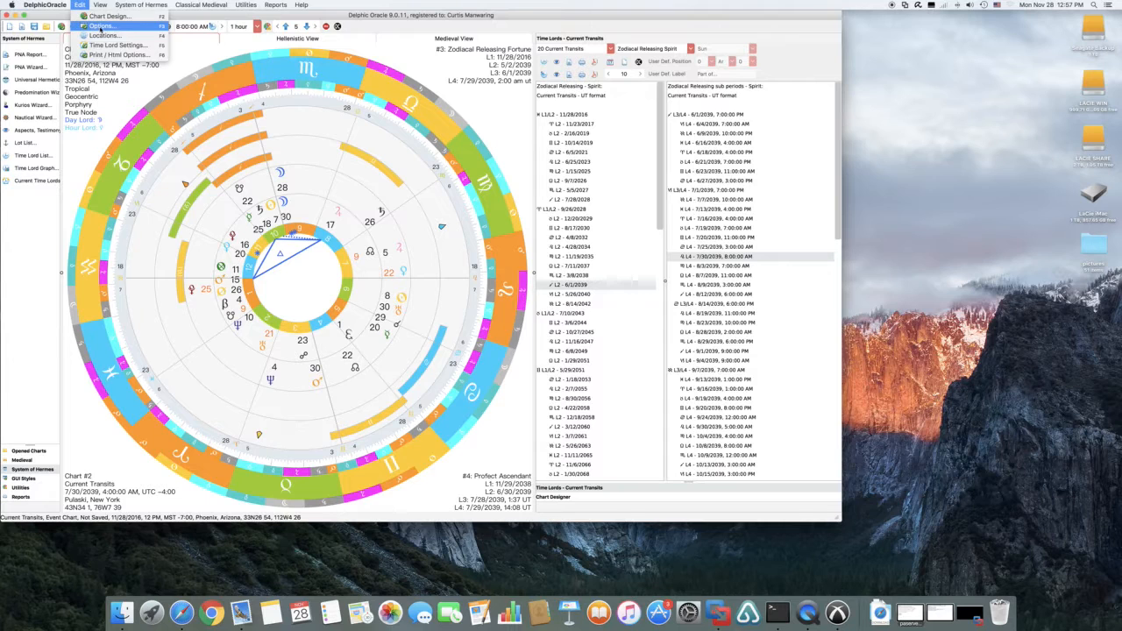
click(101, 27)
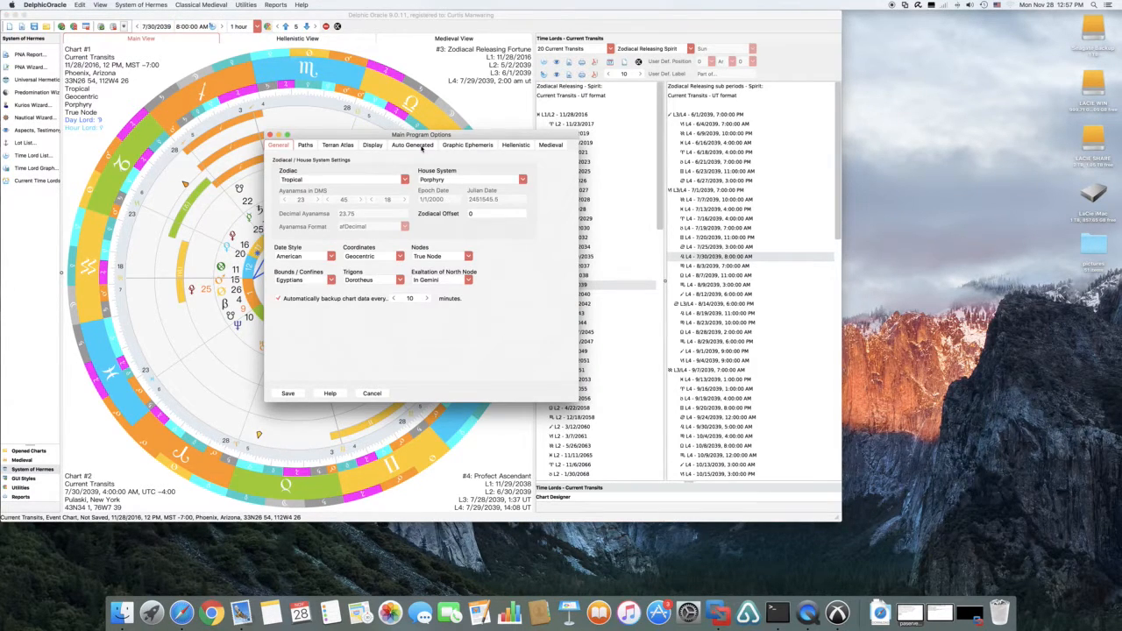
click(414, 145)
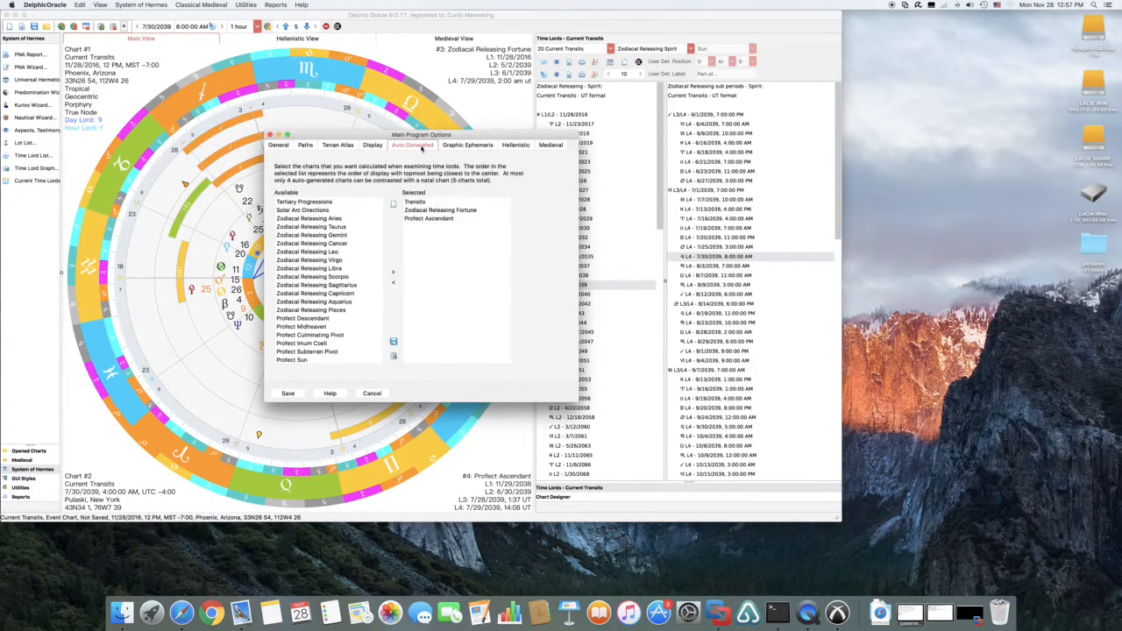
click(420, 203)
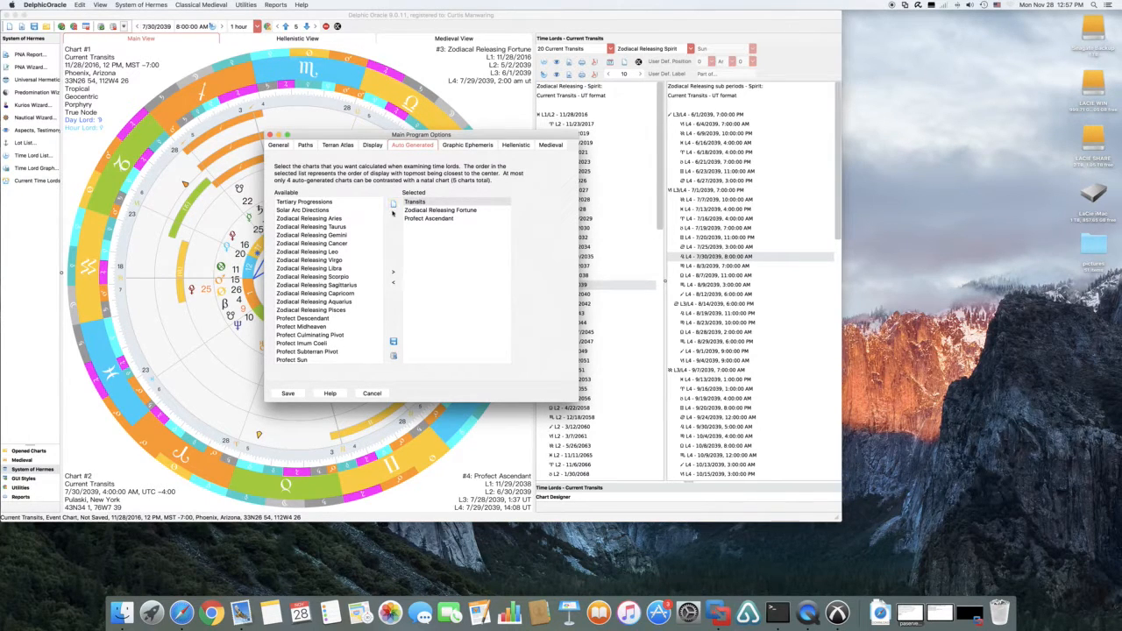
scroll(355, 326, down, 5)
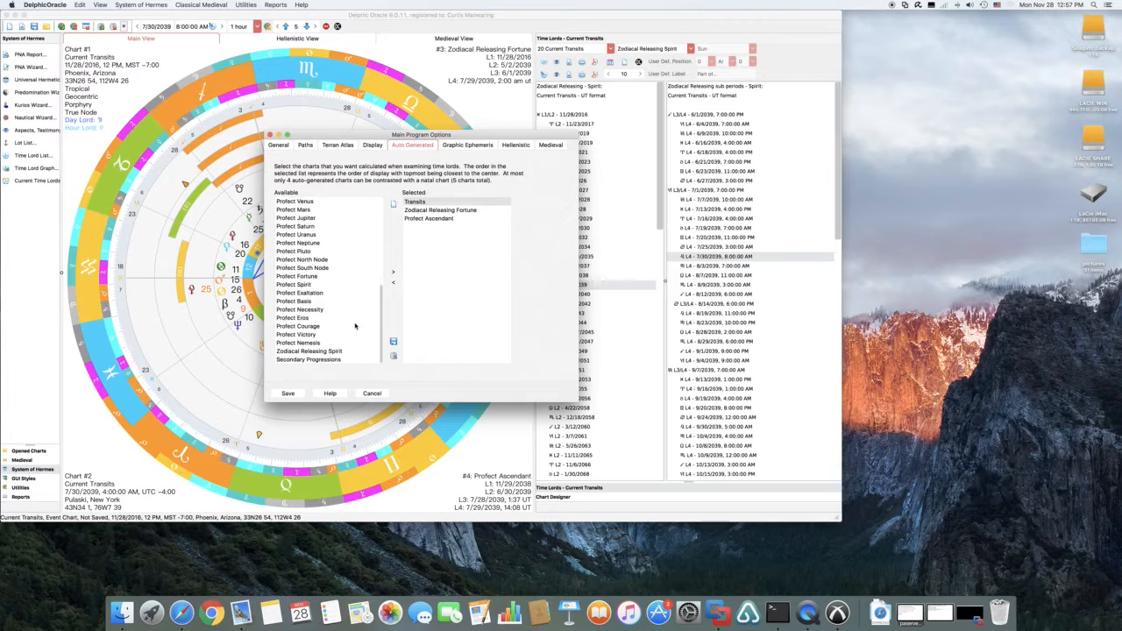
scroll(355, 326, up, 5)
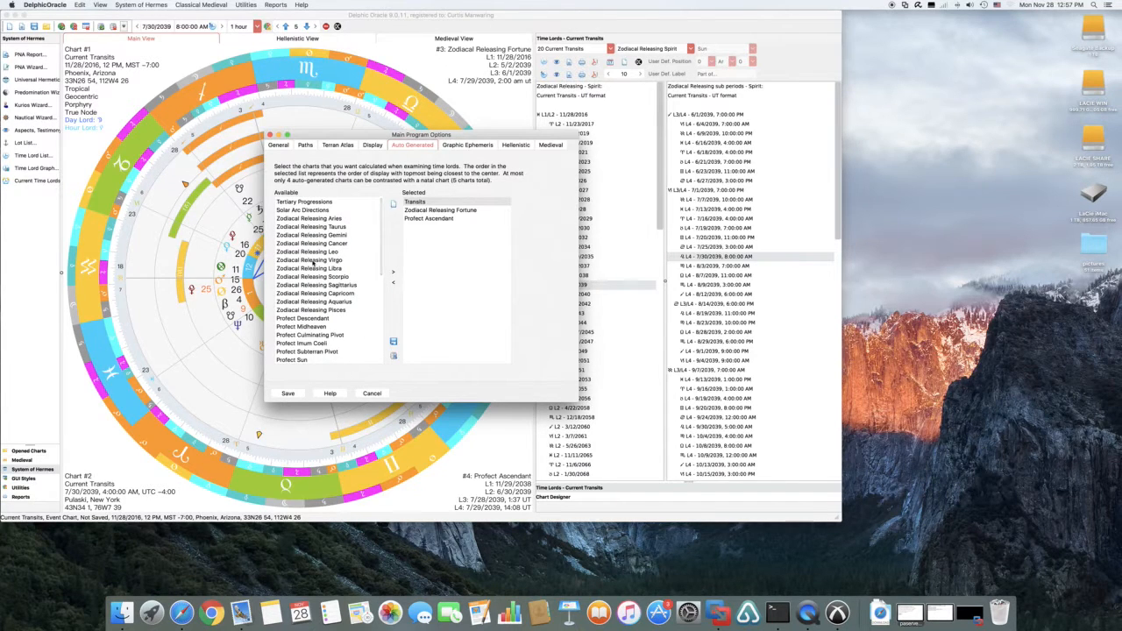
scroll(313, 263, down, 5)
scroll(314, 263, up, 2)
scroll(319, 261, up, 2)
scroll(318, 261, down, 2)
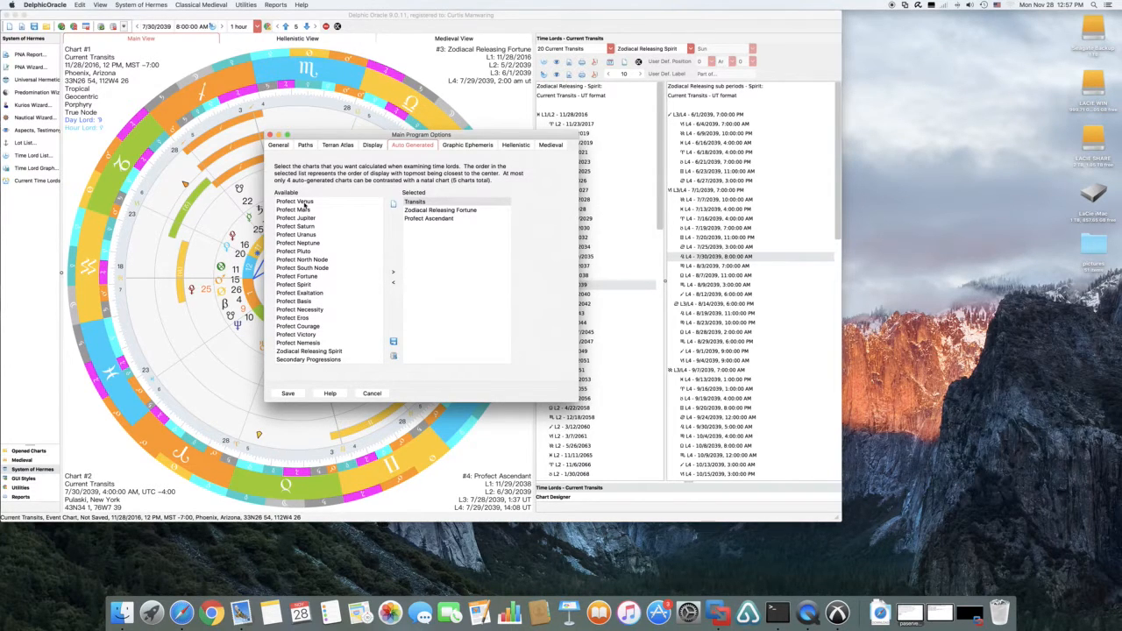
double_click(305, 204)
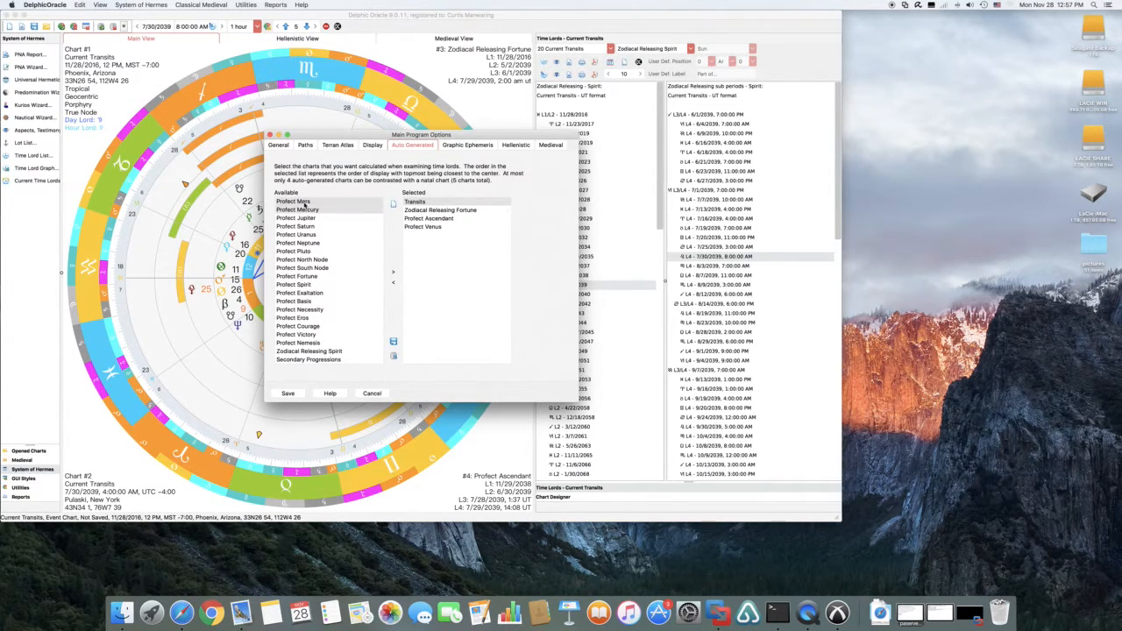
Step: Move Profect Venus above Profect Ascendant in the order of selected auto-generated charts
click(433, 228)
click(431, 218)
click(430, 228)
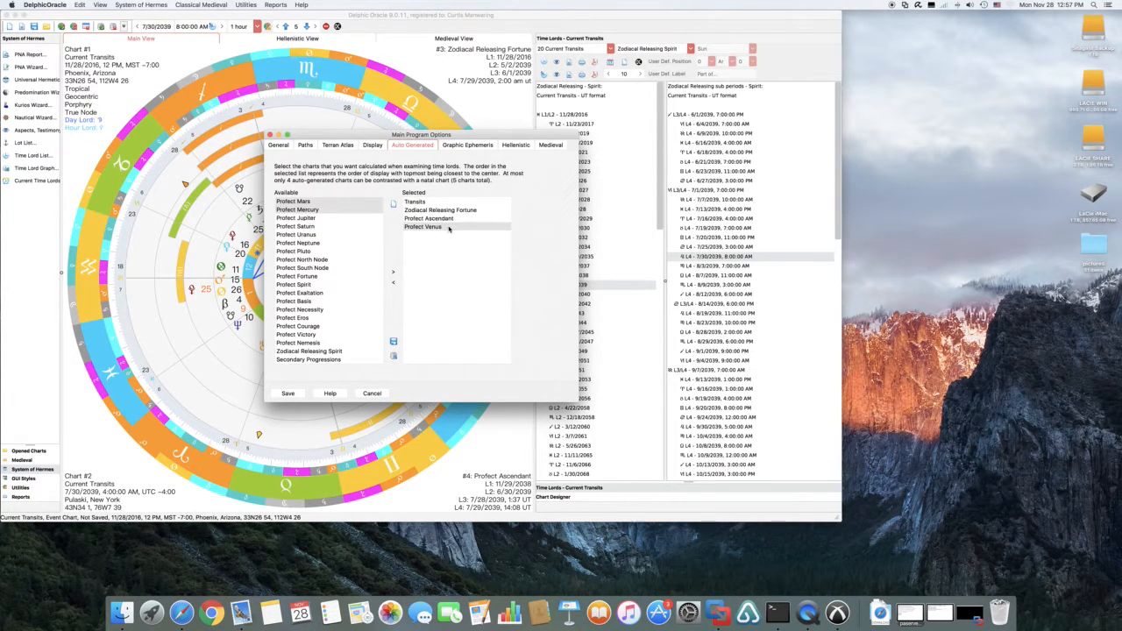
click(449, 228)
drag(449, 229, 444, 223)
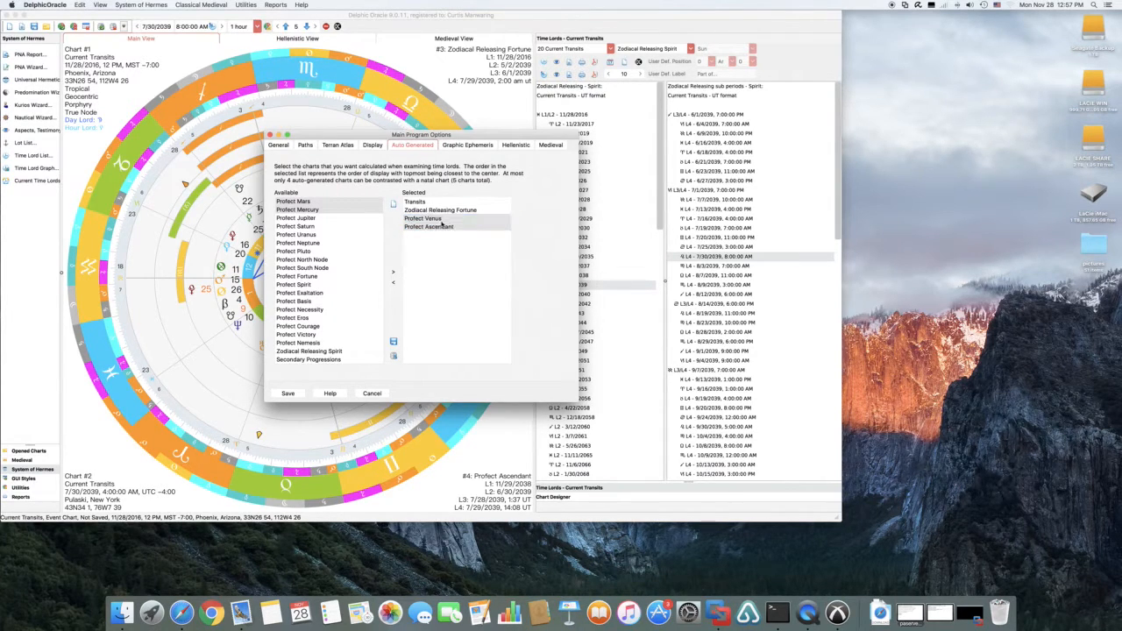
click(437, 227)
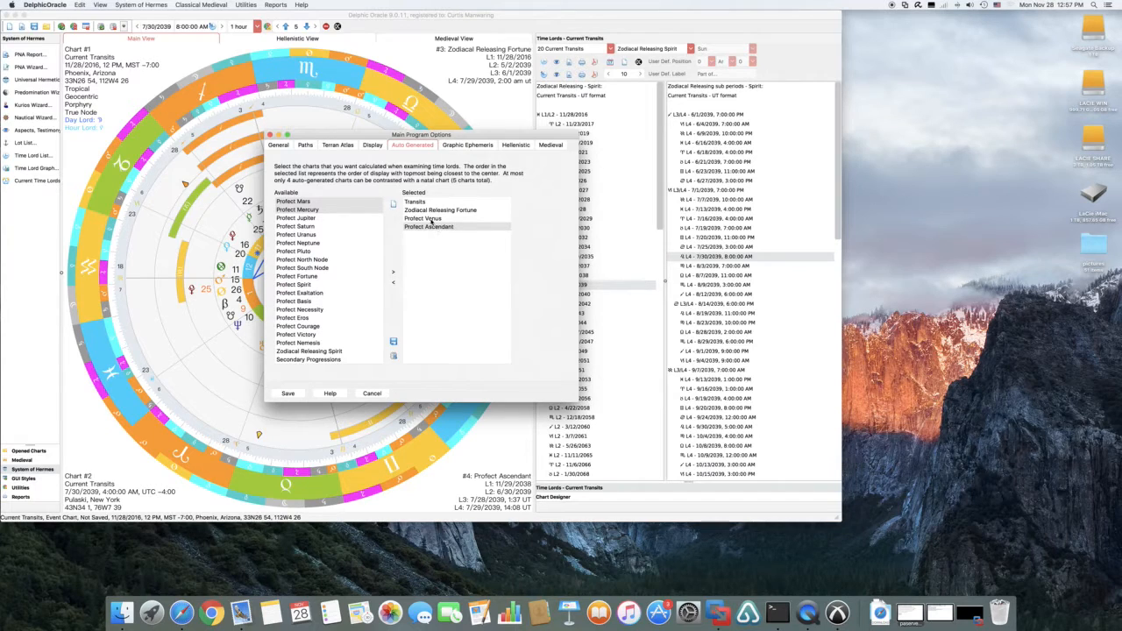
Step: Move Profect Venus back below Profect Ascendant and remove it from the selected auto-generated charts
click(431, 219)
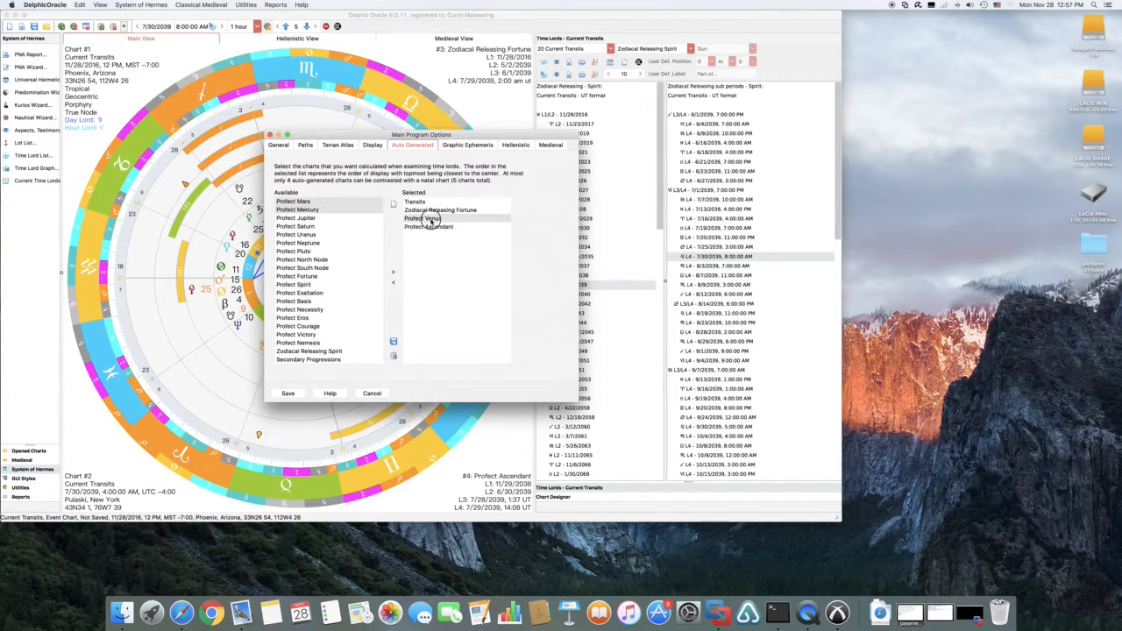
drag(430, 221, 431, 227)
click(431, 214)
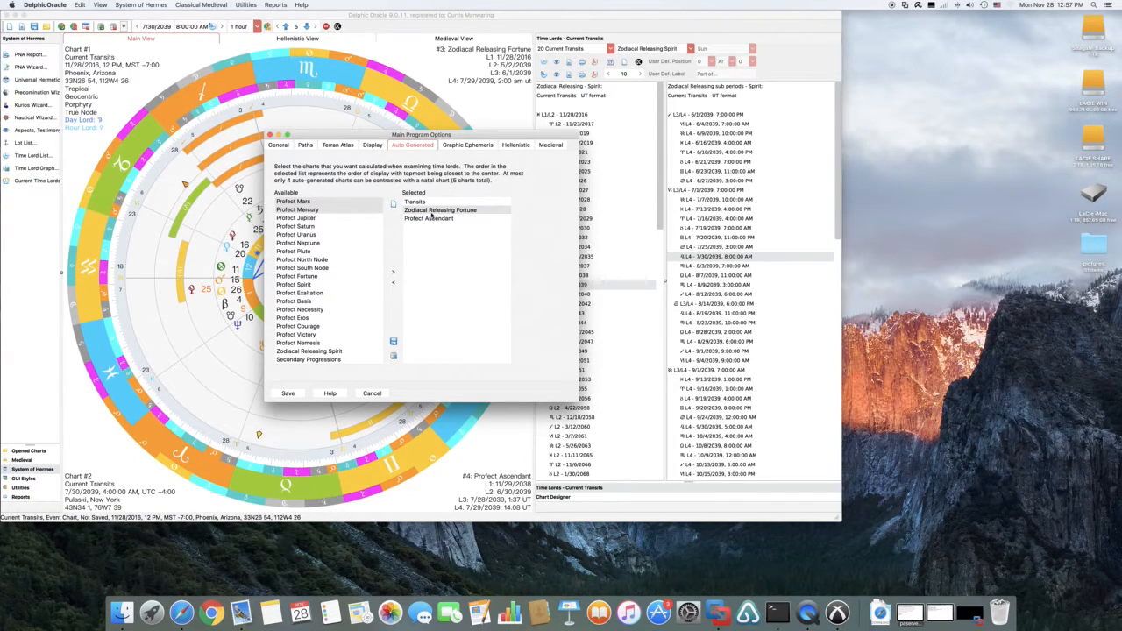
Step: Remove Zodiacal Releasing Fortune from the selected charts and add it back below Profect Ascendant
double_click(437, 213)
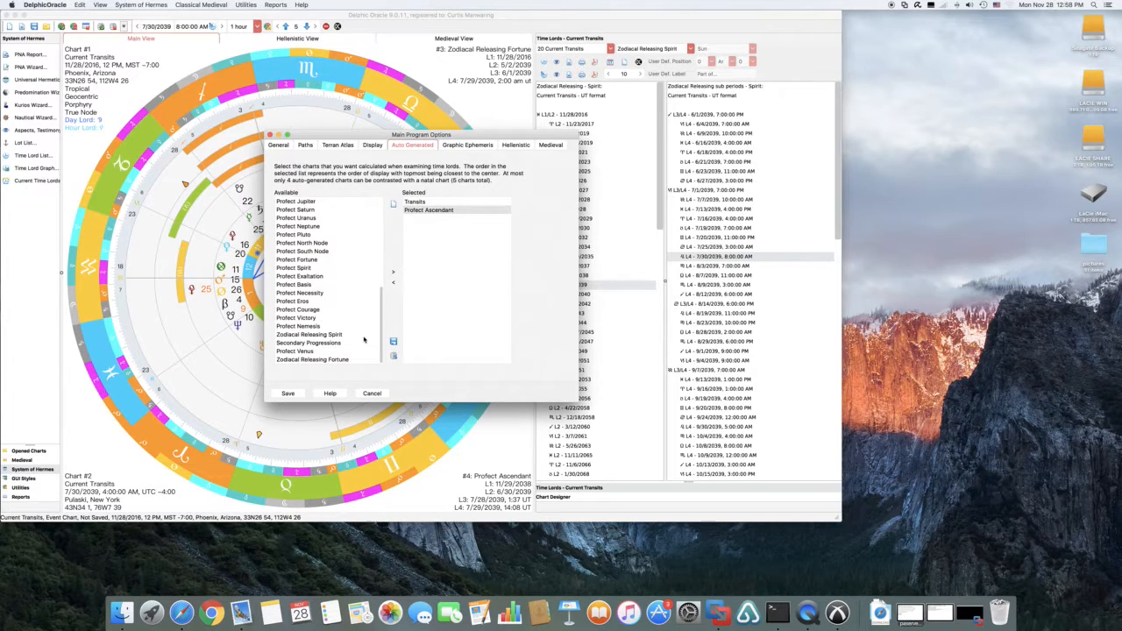
scroll(326, 360, down, 2)
double_click(322, 359)
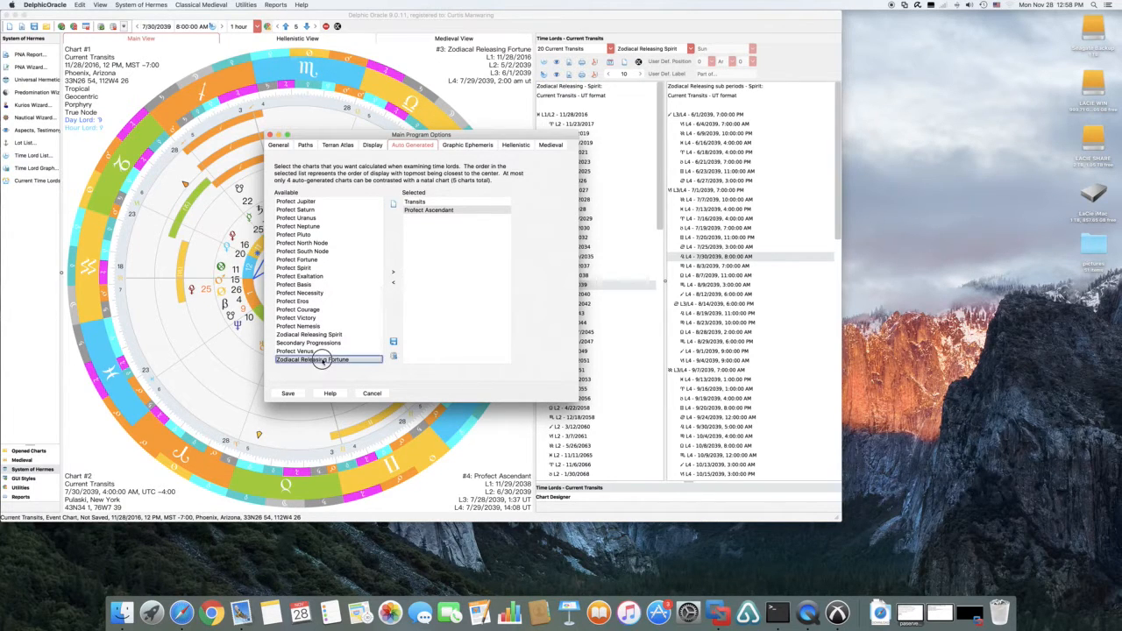
double_click(421, 219)
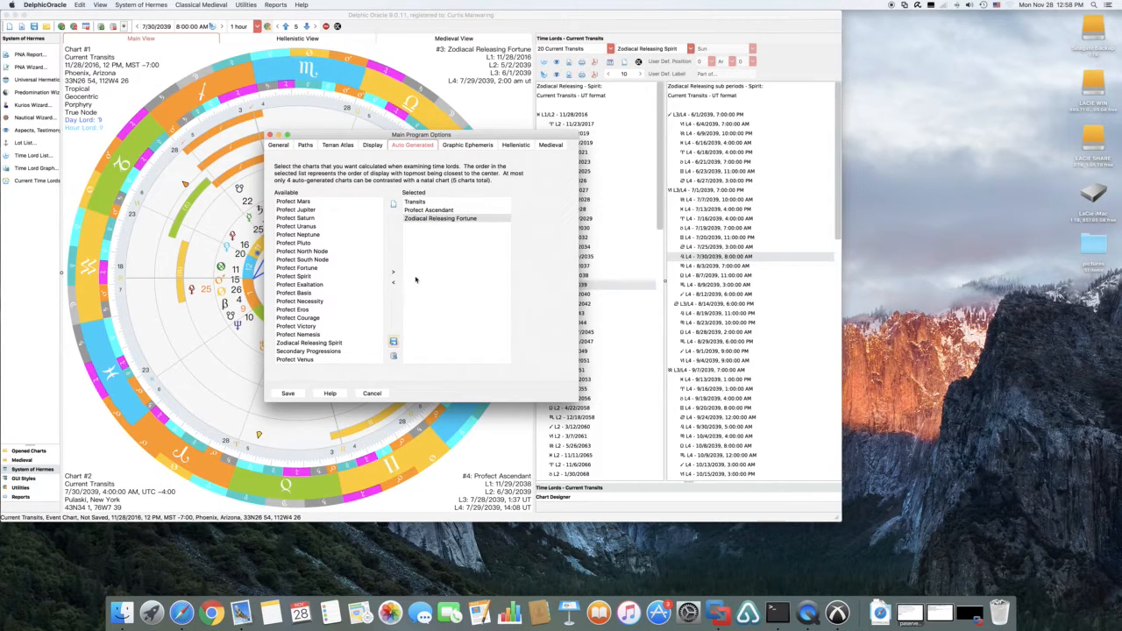
Step: Place Zodiacal Releasing Fortune first in the order of selected auto-generated charts and save the program options
click(424, 202)
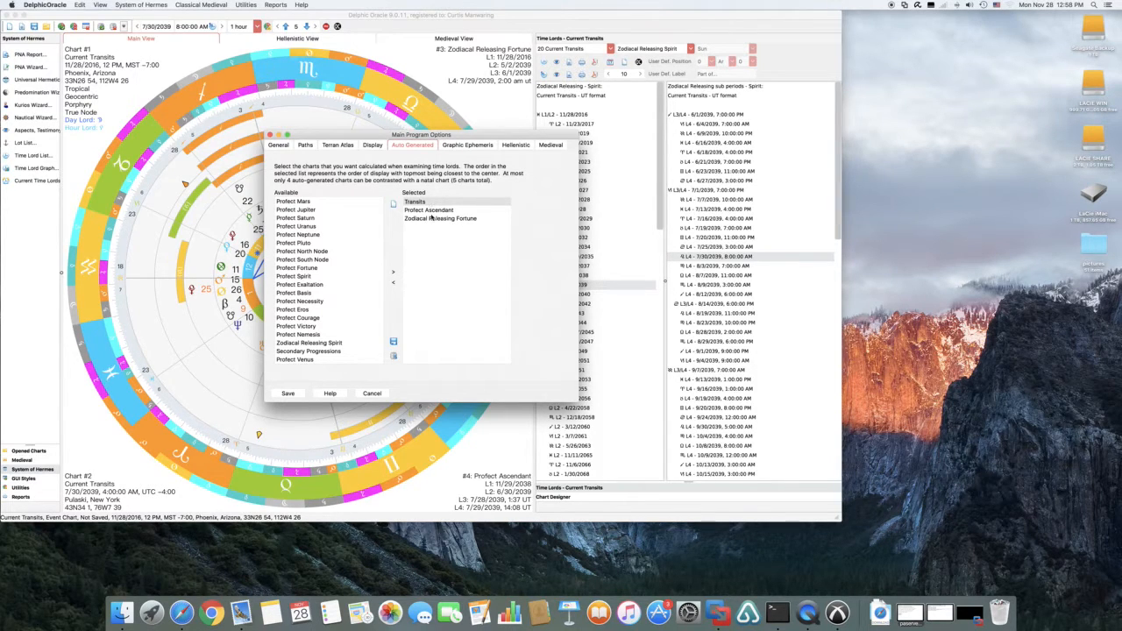
click(434, 220)
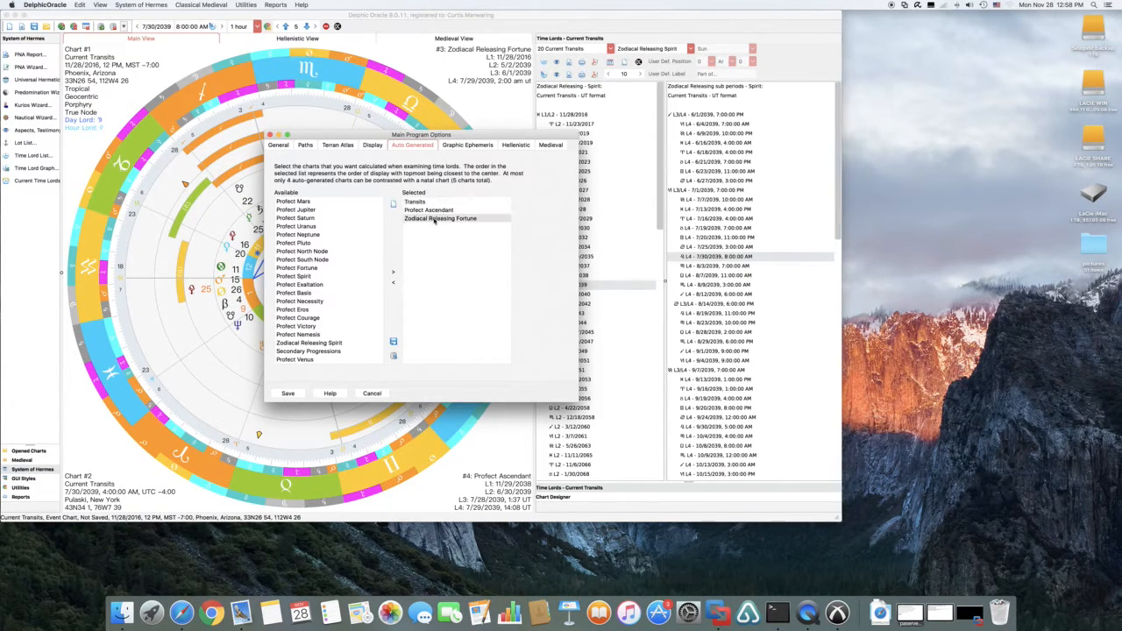
drag(434, 220, 429, 204)
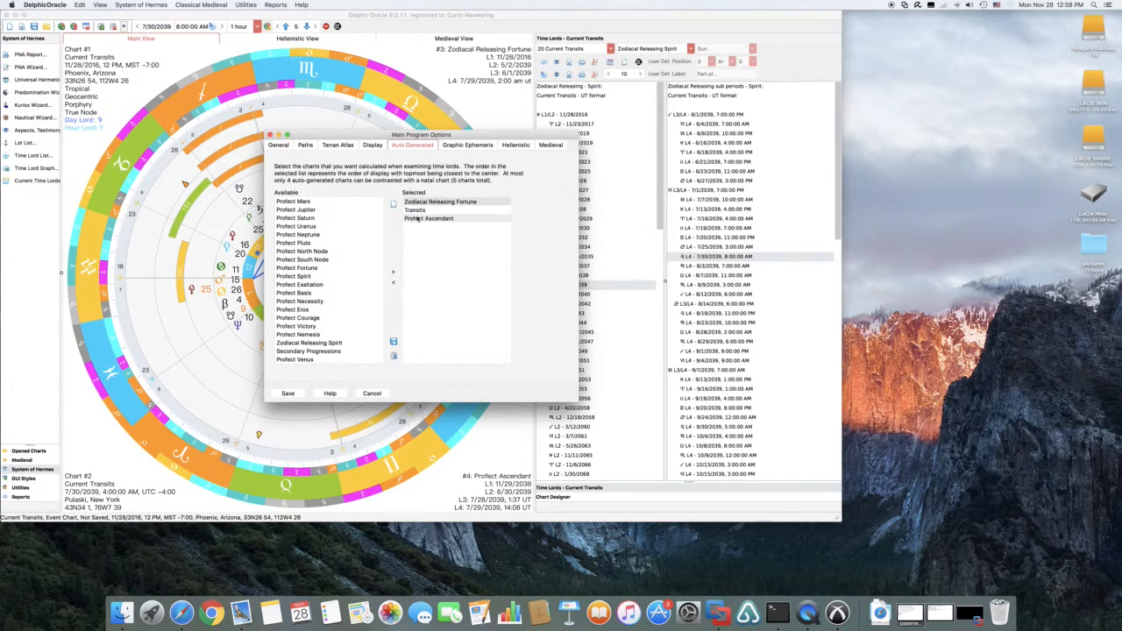
click(393, 342)
click(392, 356)
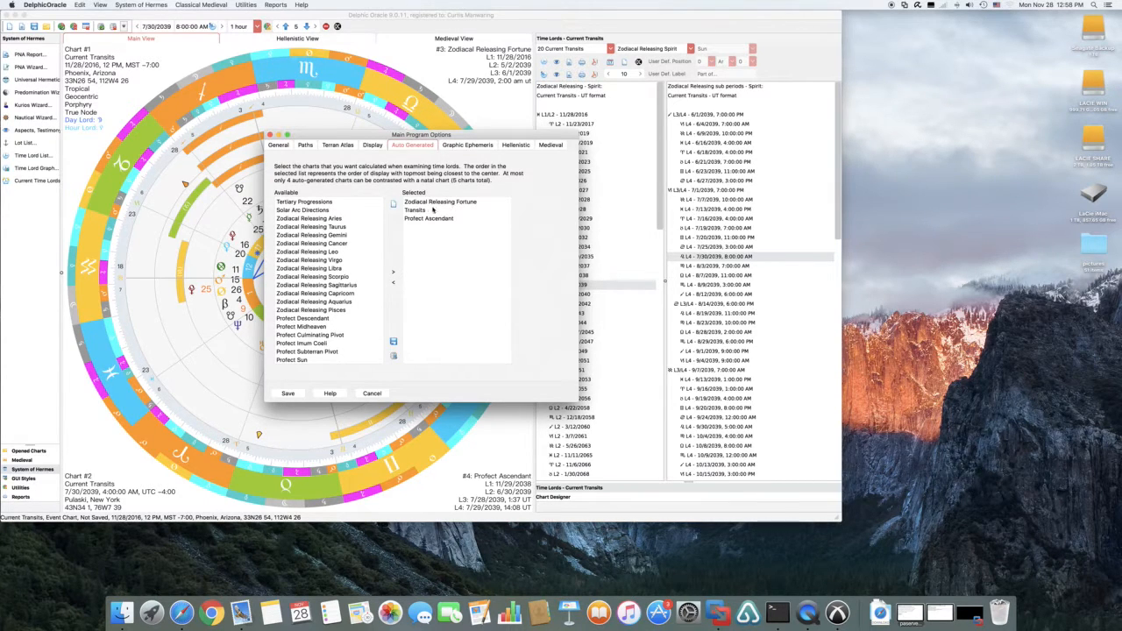
click(287, 394)
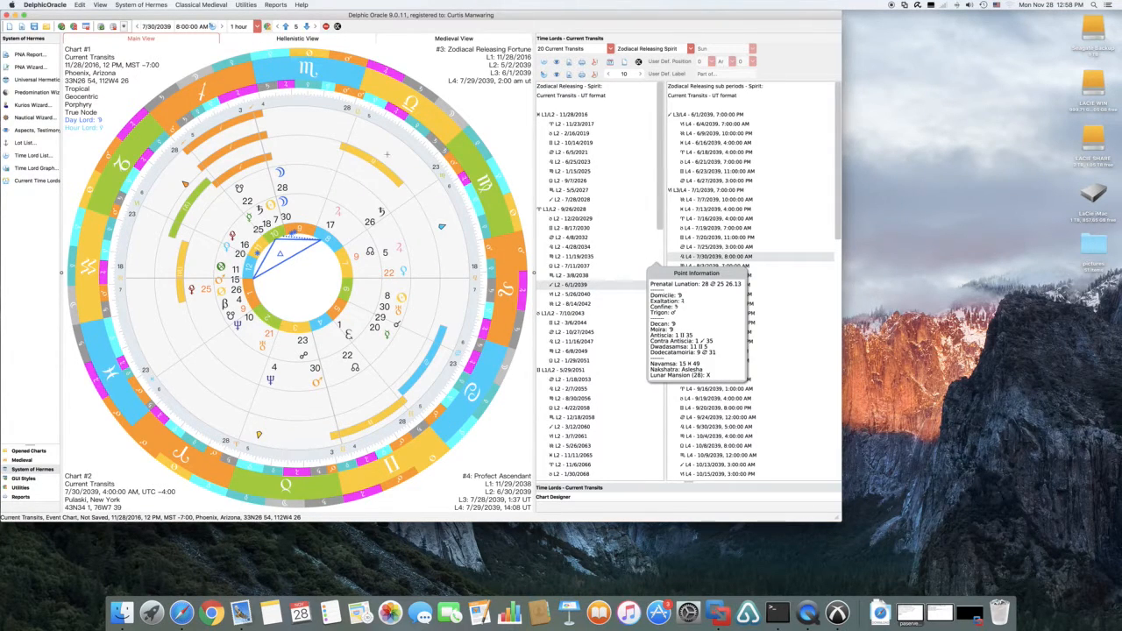
Step: Redraw the multi-ring wheel for 7/30/2039, 8:00:00 AM and examine the point information in the transits ring
click(267, 26)
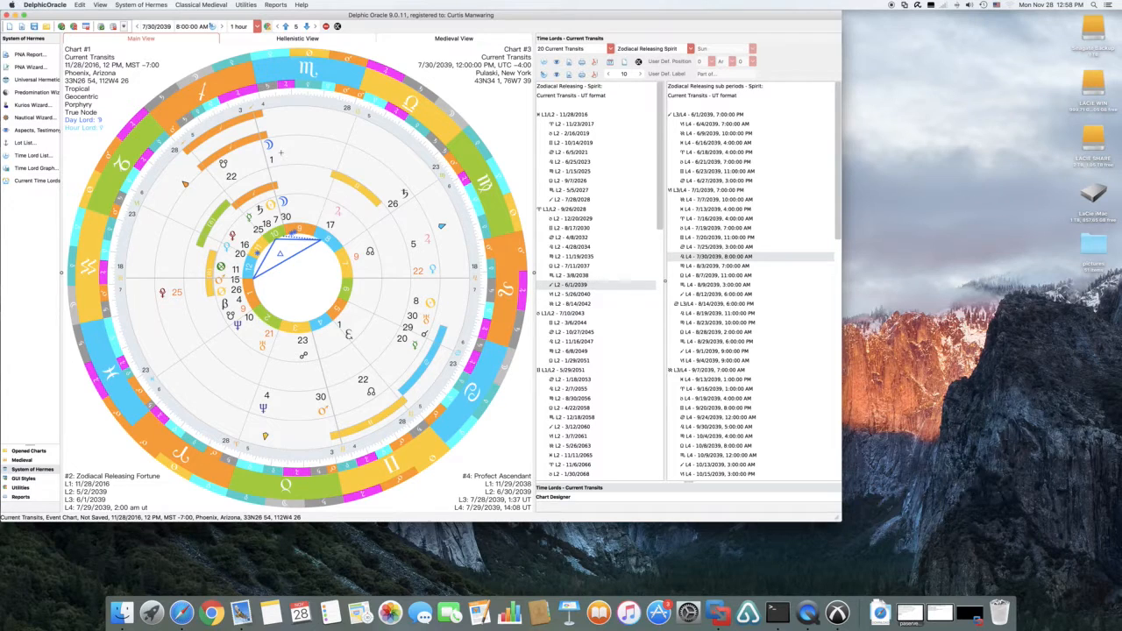
mouse_move(269, 145)
mouse_move(224, 165)
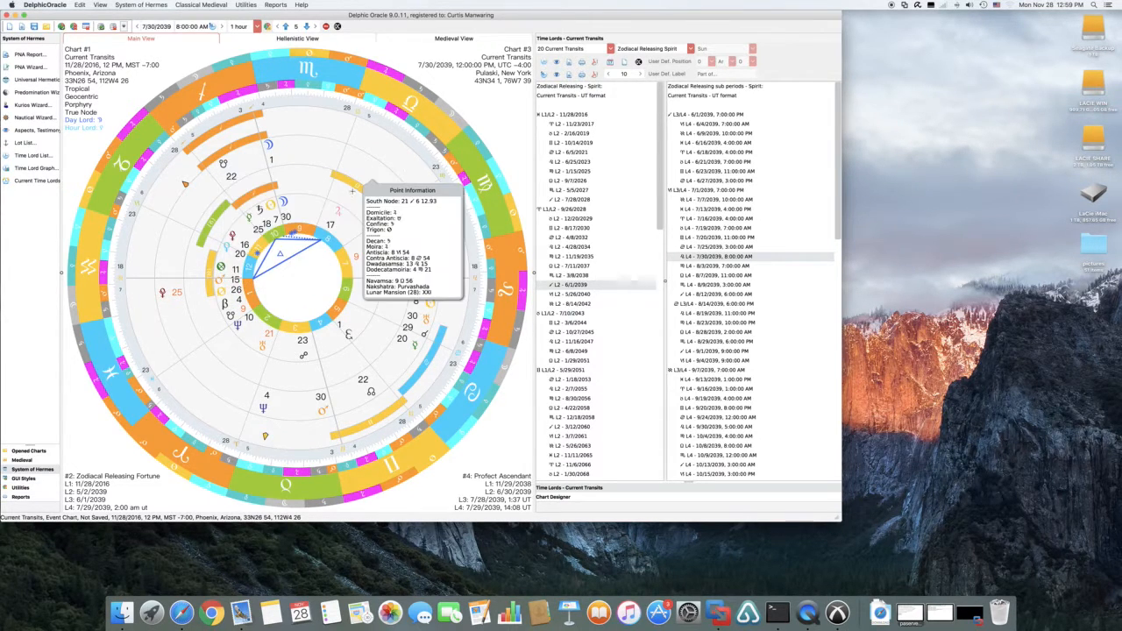
mouse_move(357, 186)
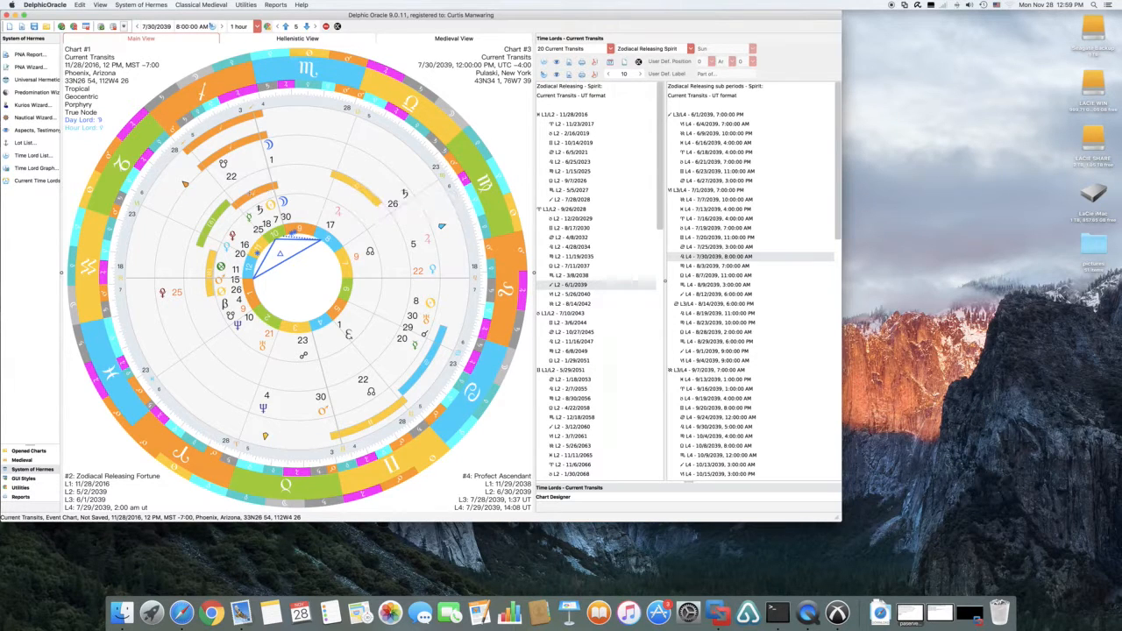
mouse_move(263, 410)
Step: Save Zodiacal Releasing Fortune below Transits in the auto-generated chart order and redraw the charts for the L4 period at 7/30/2039, 8:00:00 AM
click(81, 6)
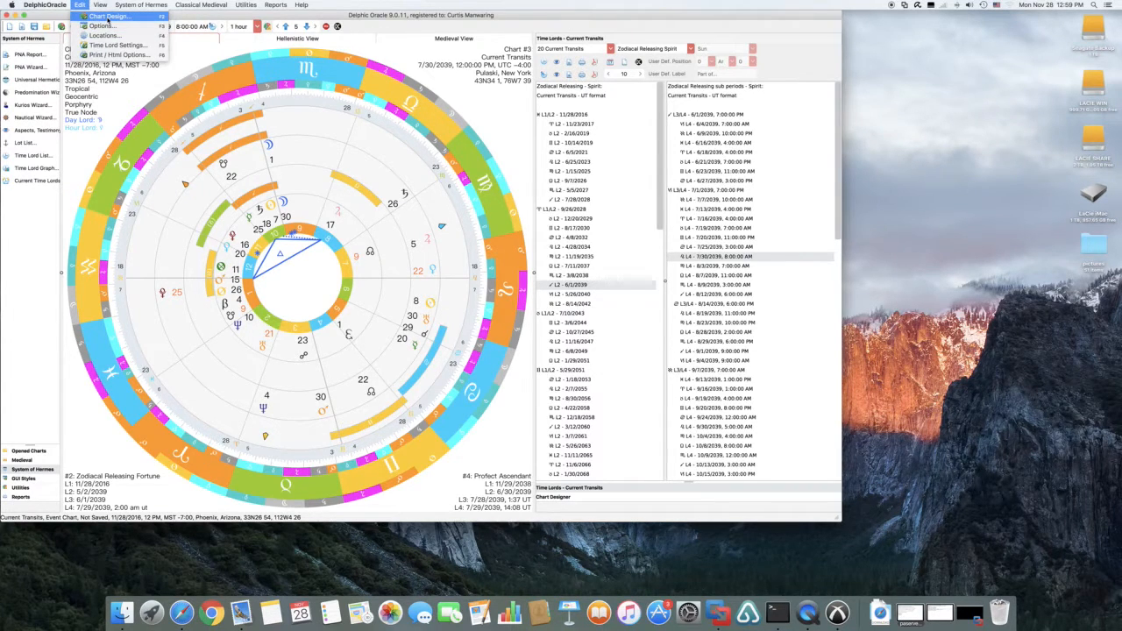
click(102, 27)
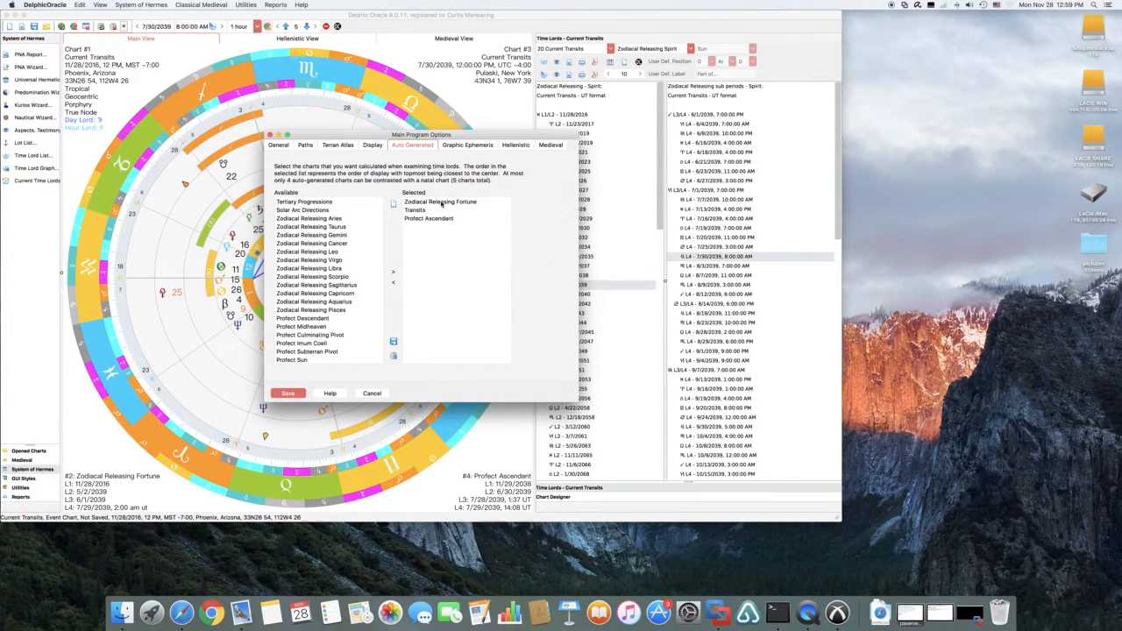
click(441, 202)
drag(441, 202, 443, 215)
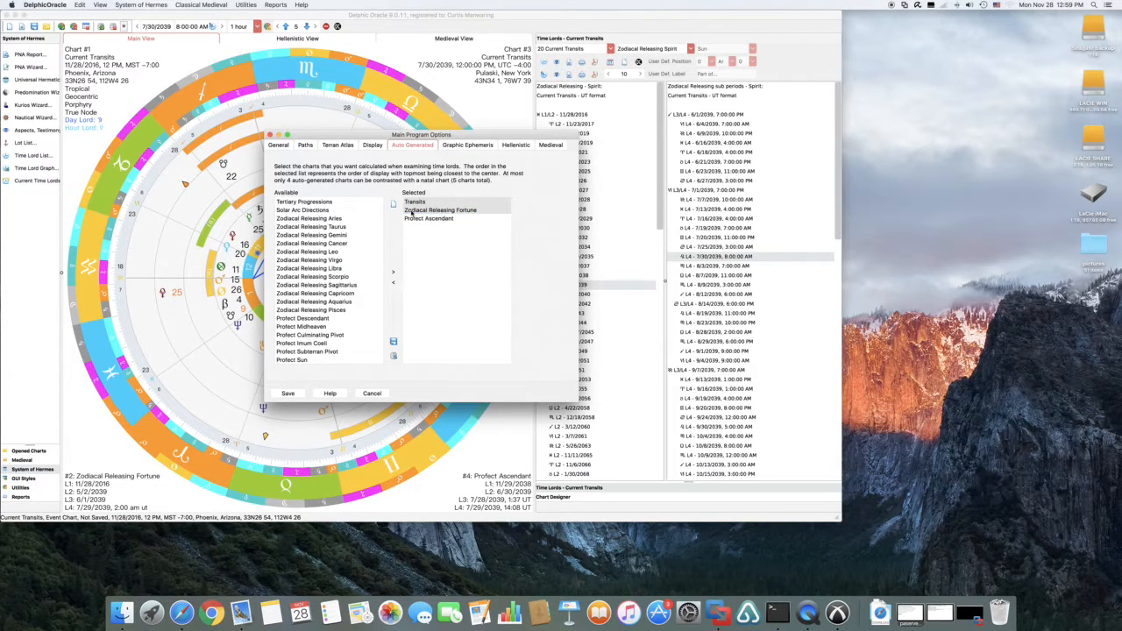
click(286, 394)
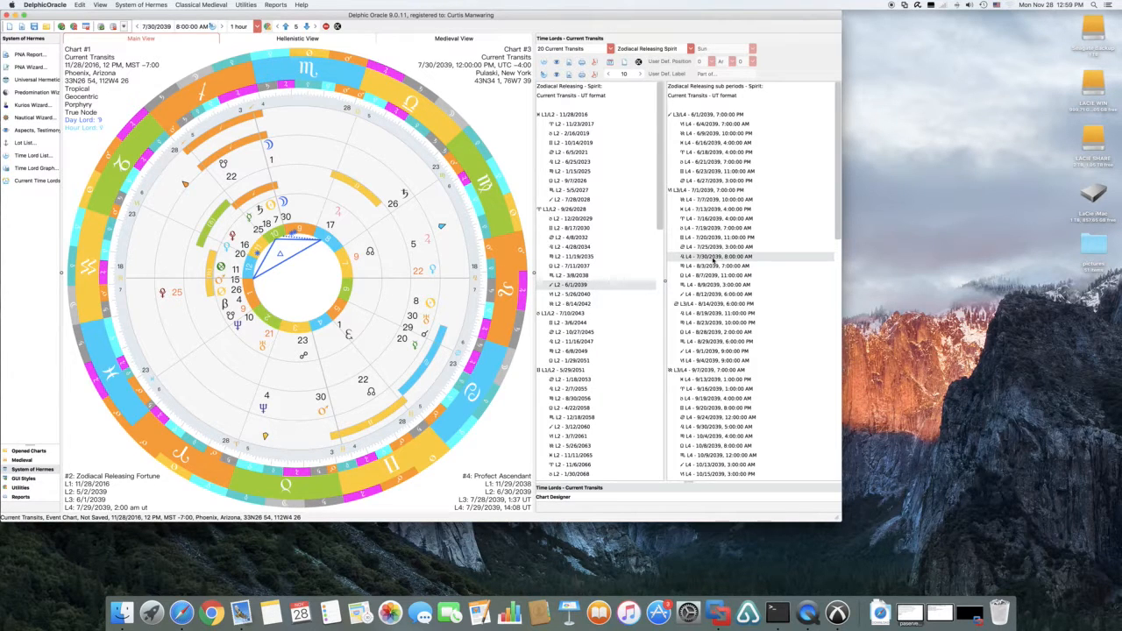
double_click(712, 259)
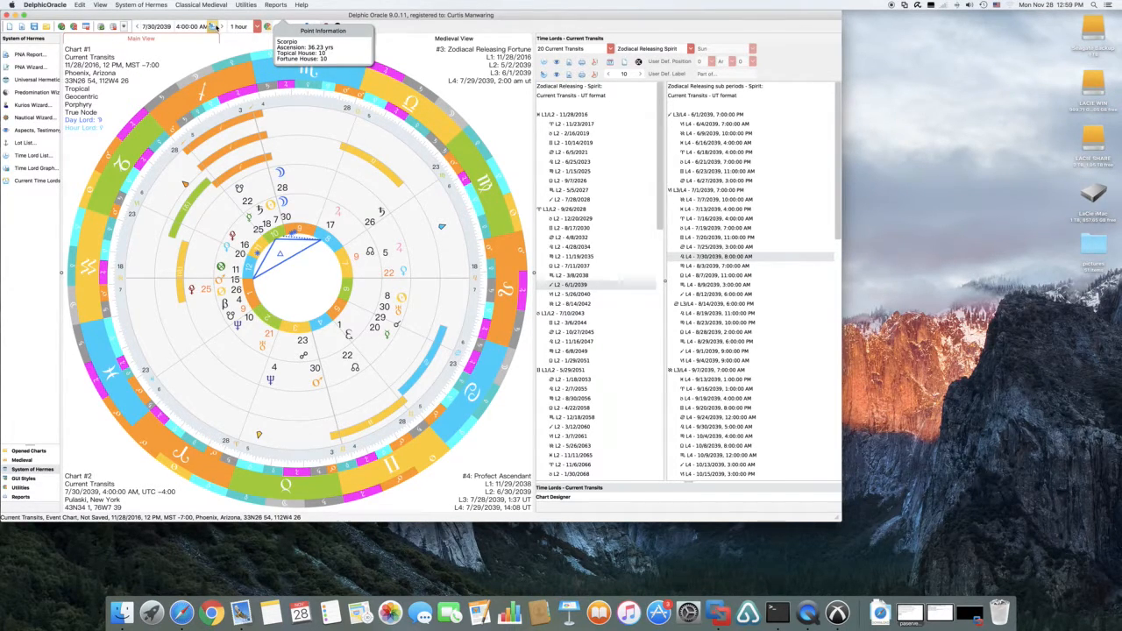
Step: Redraw the auto-generated charts for the current date, 11/28/2016, and examine the point information of the Zodiacal Releasing Fortune marker and the Moon
click(213, 27)
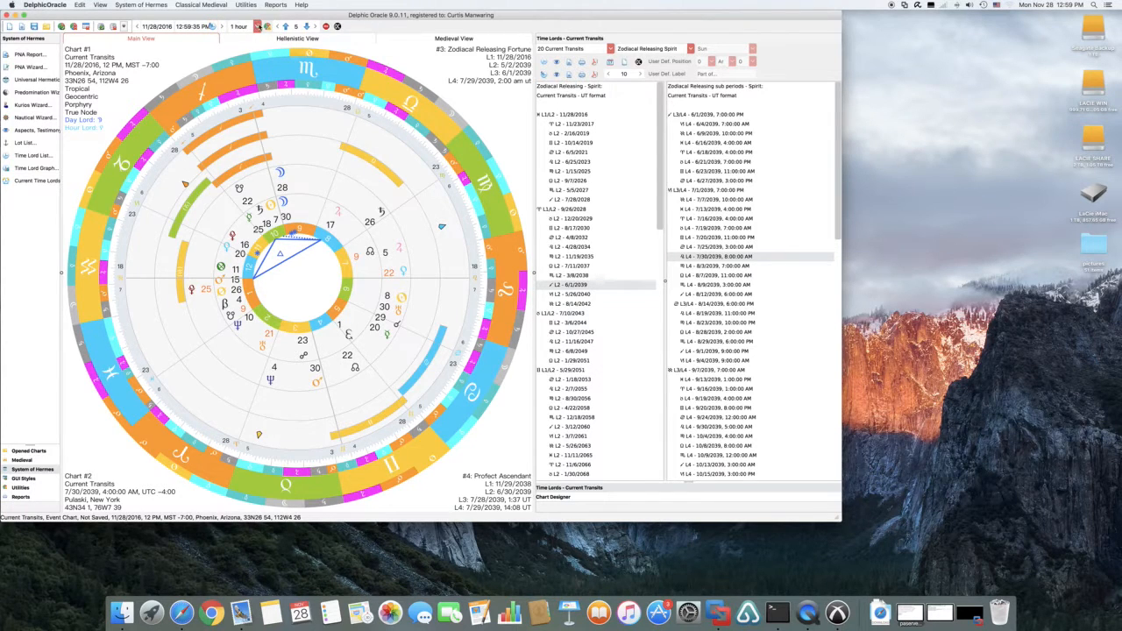
click(267, 27)
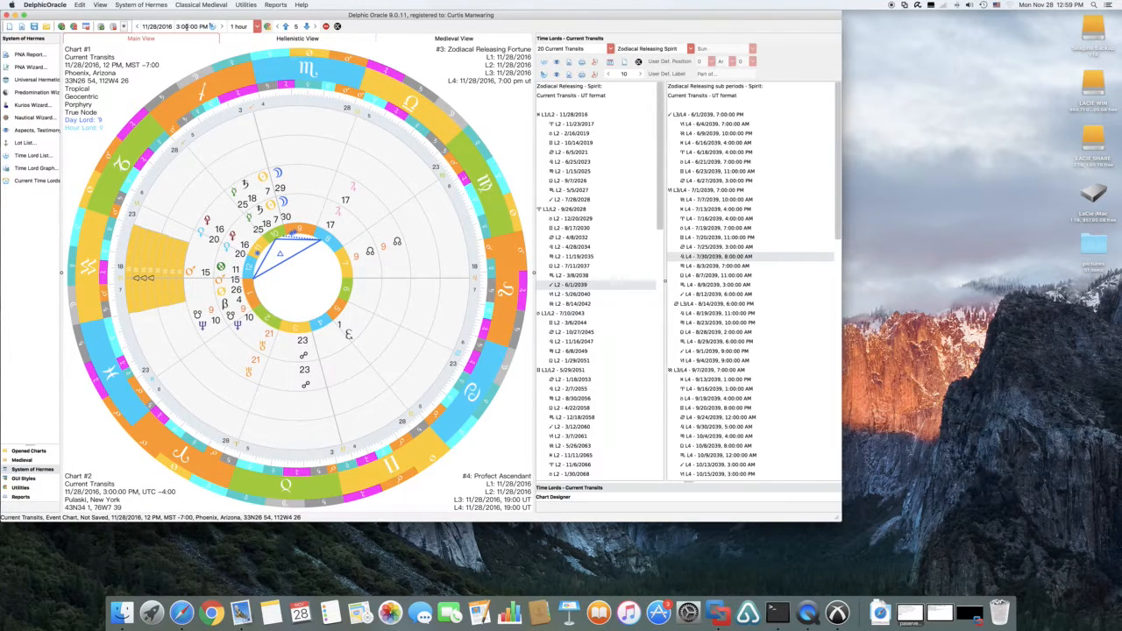
mouse_move(184, 273)
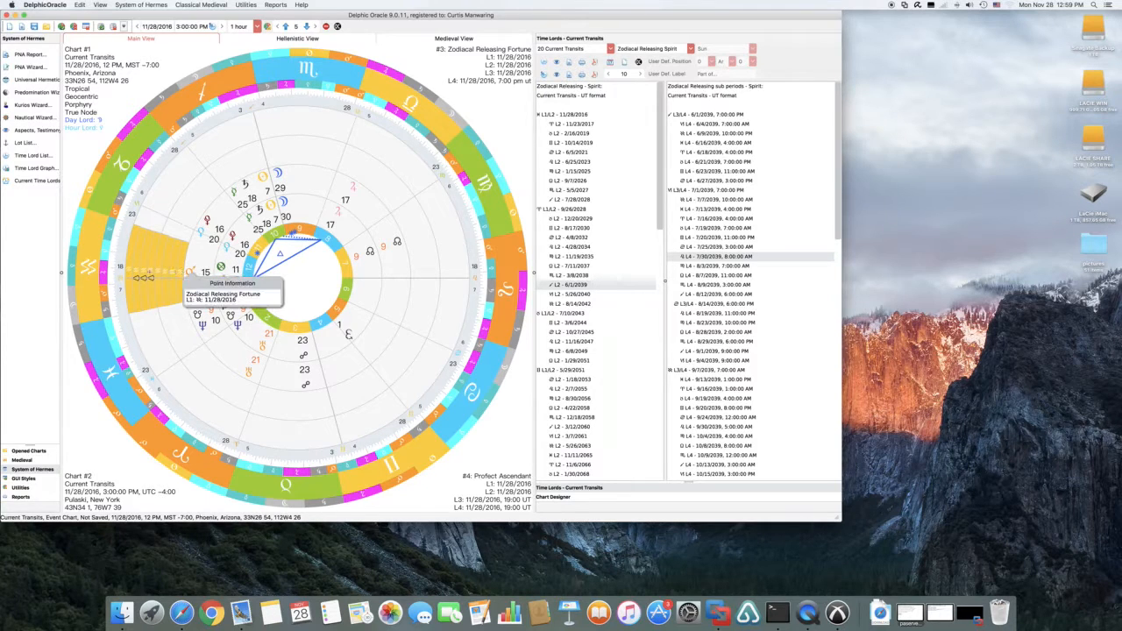
mouse_move(280, 179)
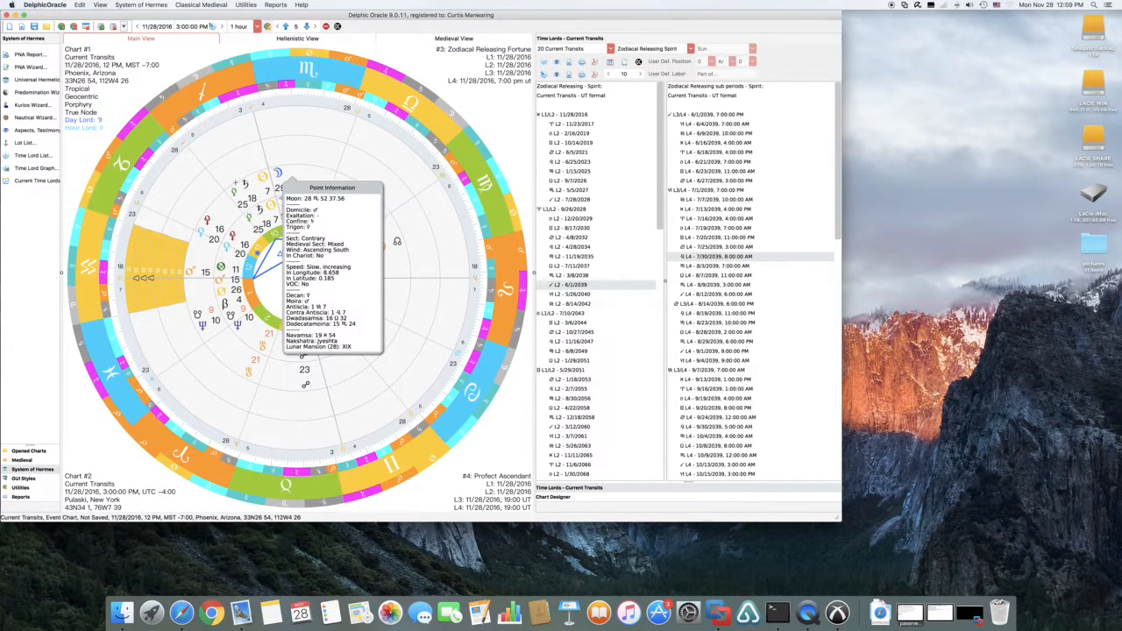